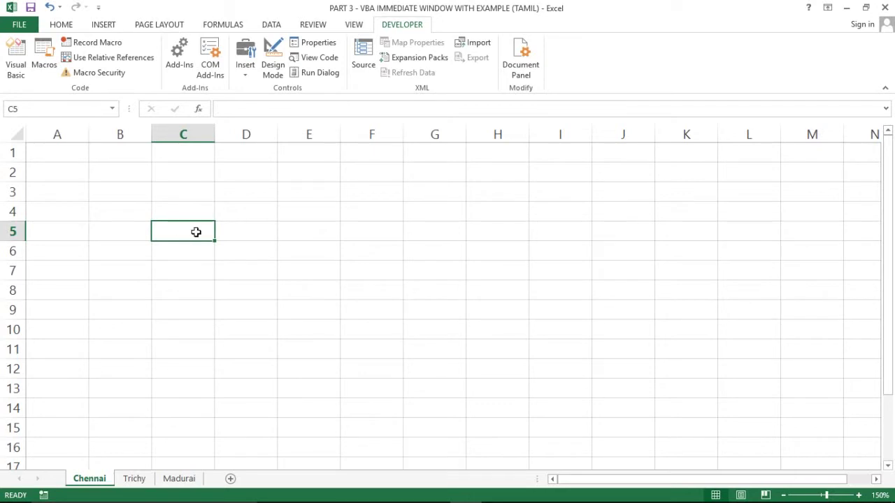
Open the VBA editor from the Developer tab, showing the empty Sheet1 (Chennai) code window.
{"action": "left_click", "coordinate": [332, 283]}
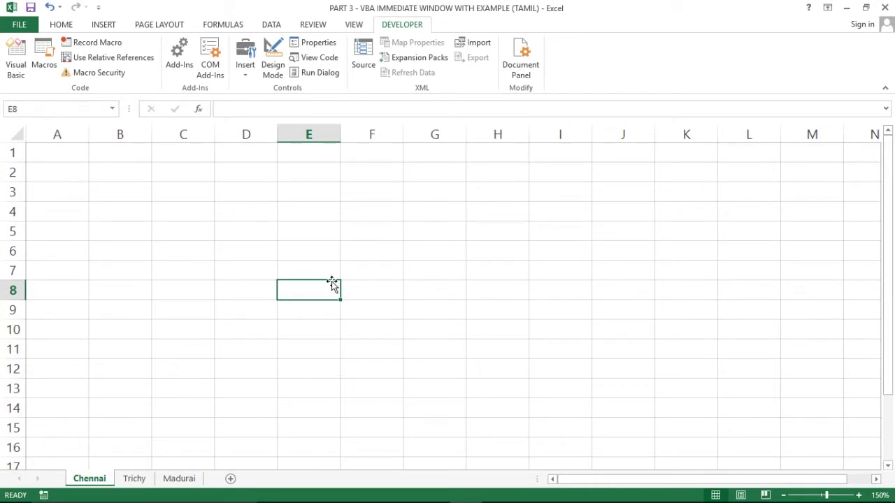
{"action": "left_click", "coordinate": [388, 274]}
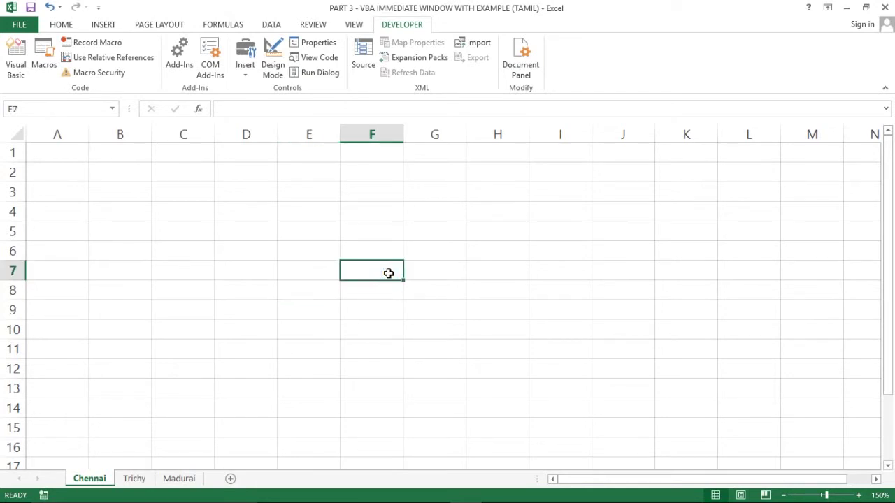
{"action": "left_click", "coordinate": [342, 278]}
{"action": "left_click", "coordinate": [335, 276]}
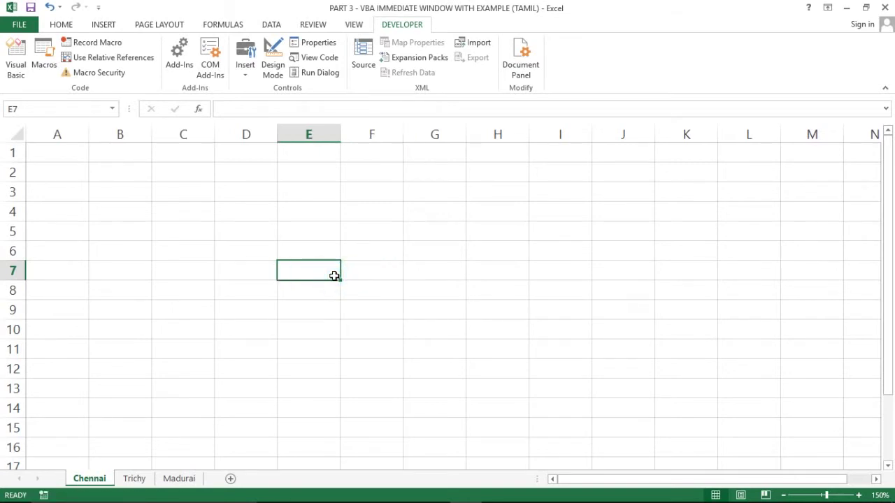
{"action": "left_click", "coordinate": [404, 248]}
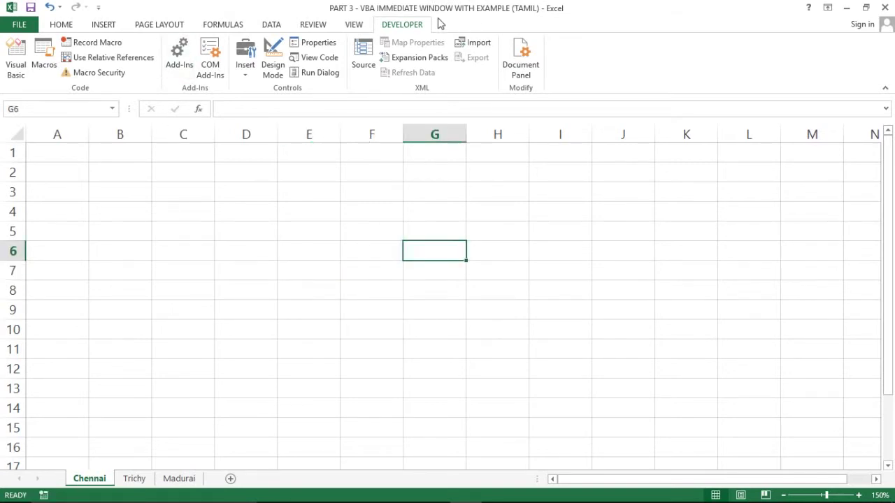
{"action": "left_click", "coordinate": [412, 23]}
{"action": "left_click", "coordinate": [16, 55]}
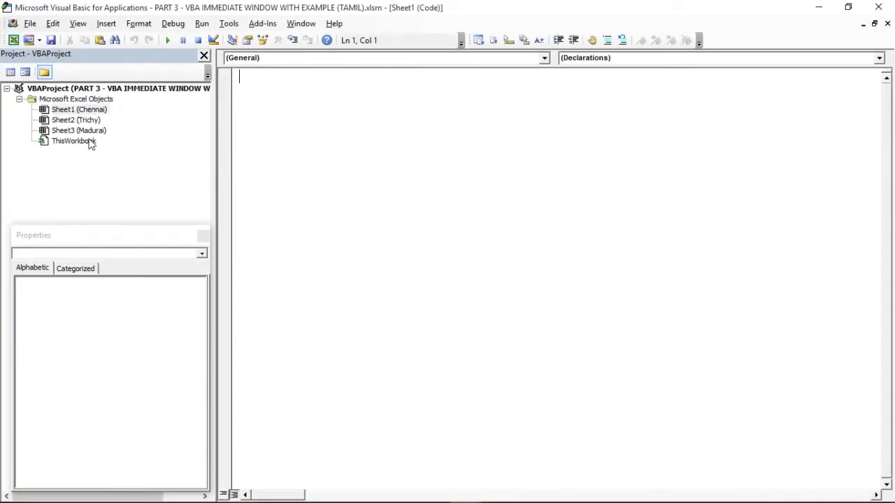
Open the Immediate window from the View menu and dock it, widened, beneath the Sheet1 code window.
{"action": "left_click", "coordinate": [350, 256]}
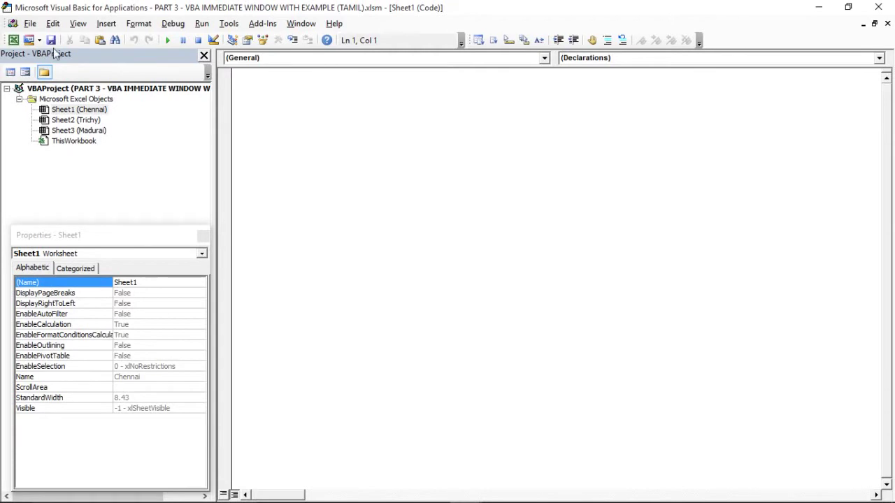
{"action": "left_click", "coordinate": [78, 24]}
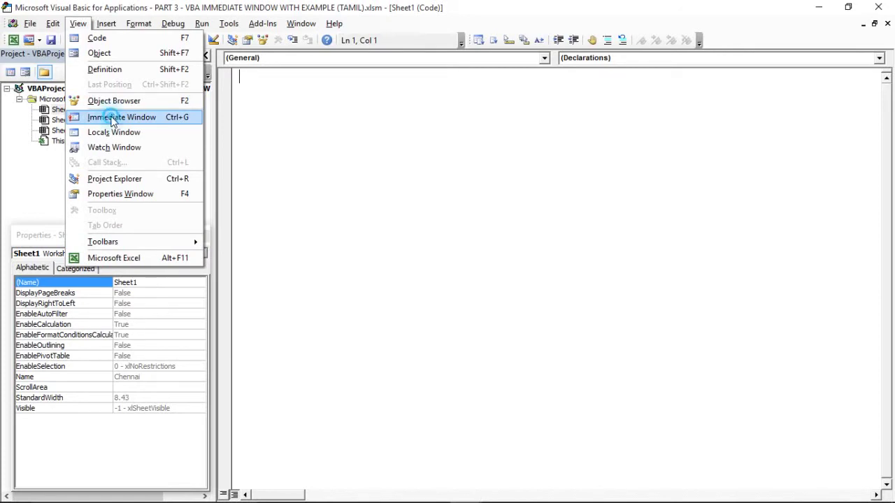
{"action": "left_click", "coordinate": [112, 122]}
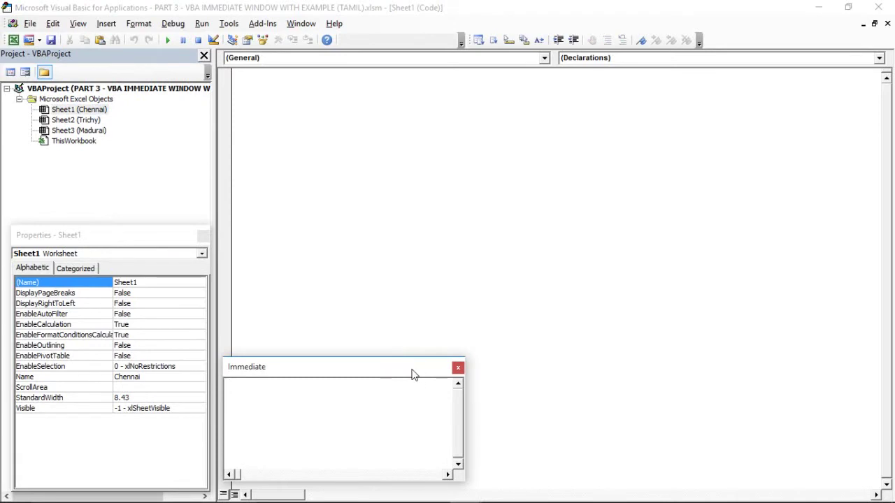
{"action": "left_click_drag", "start_coordinate": [409, 369], "coordinate": [424, 322]}
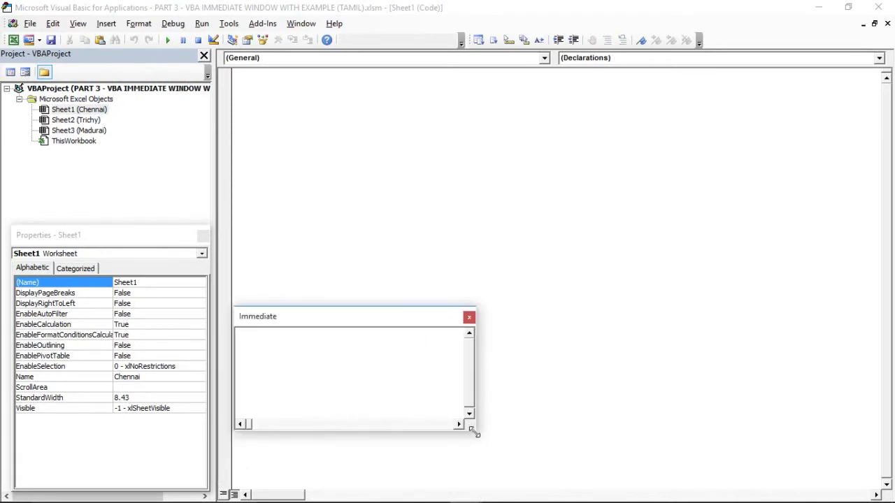
{"action": "mouse_move", "coordinate": [474, 432]}
{"action": "left_mouse_down"}
{"action": "mouse_move", "coordinate": [775, 492]}
{"action": "mouse_move", "coordinate": [879, 485]}
{"action": "left_mouse_up"}
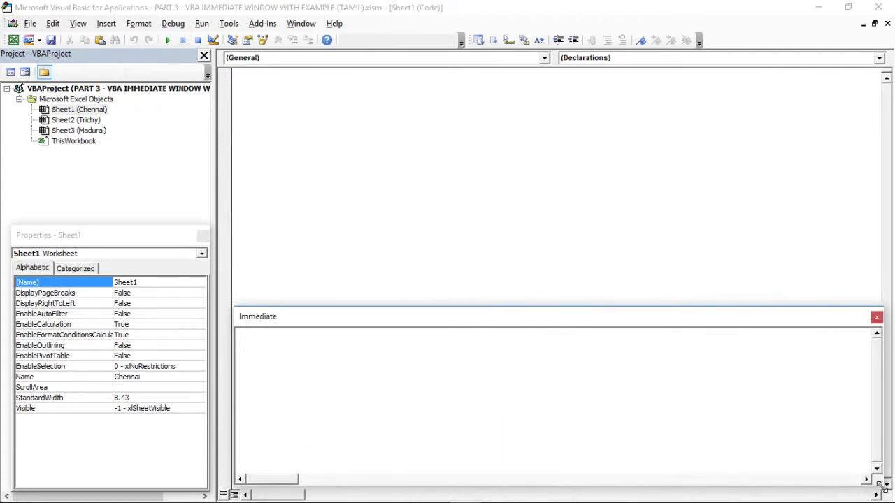
{"action": "left_click", "coordinate": [288, 318]}
{"action": "left_click", "coordinate": [315, 280]}
{"action": "left_click", "coordinate": [250, 82]}
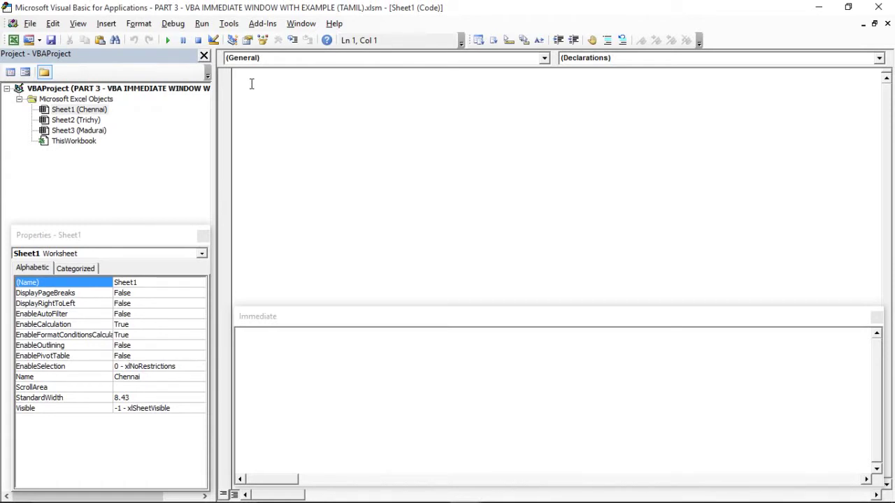
Evaluate ?100>200 (False) and ?200>100 (True) in the Immediate window, then delete them.
{"action": "left_click", "coordinate": [269, 390]}
{"action": "left_click", "coordinate": [257, 344]}
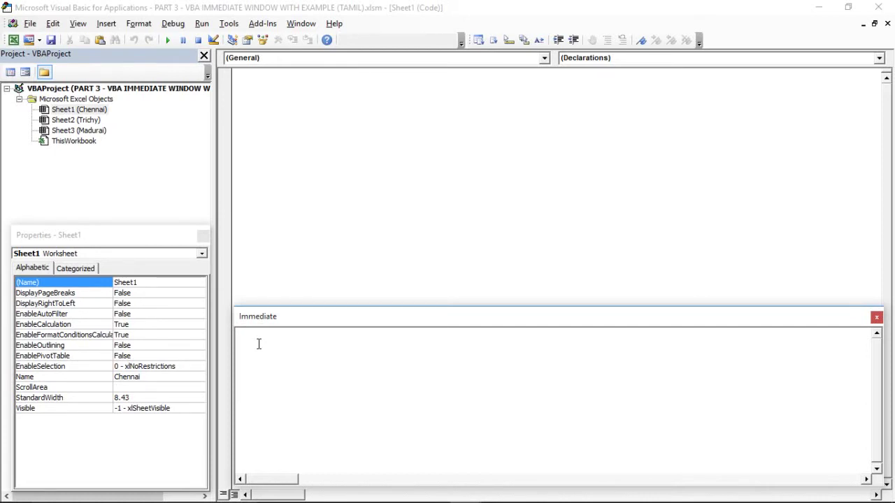
{"action": "key", "text": "BackSpace"}
{"action": "type", "text": "?"}
{"action": "type", "text": "100"}
{"action": "type", "text": ">2"}
{"action": "type", "text": "00"}
{"action": "key", "text": "Return"}
{"action": "type", "text": "?"}
{"action": "type", "text": "200"}
{"action": "type", "text": ">"}
{"action": "type", "text": "100"}
{"action": "key", "text": "Return"}
{"action": "left_click_drag", "start_coordinate": [244, 338], "coordinate": [312, 392]}
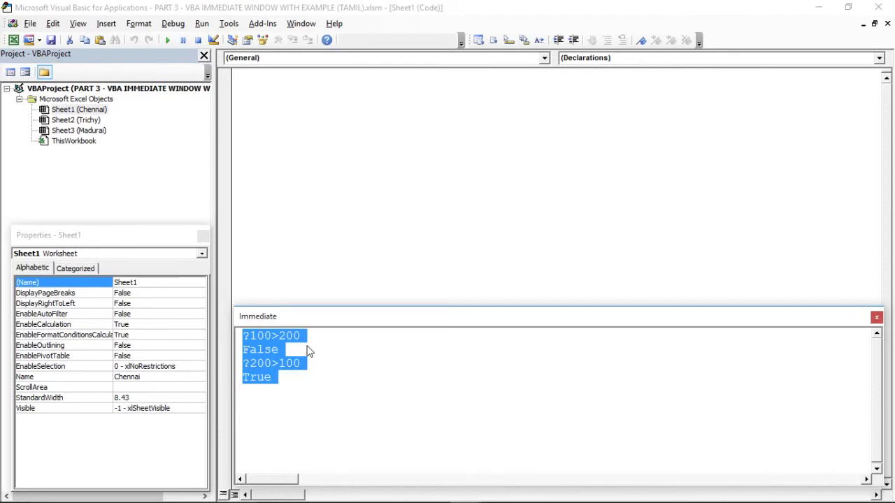
{"action": "key", "text": "Delete"}
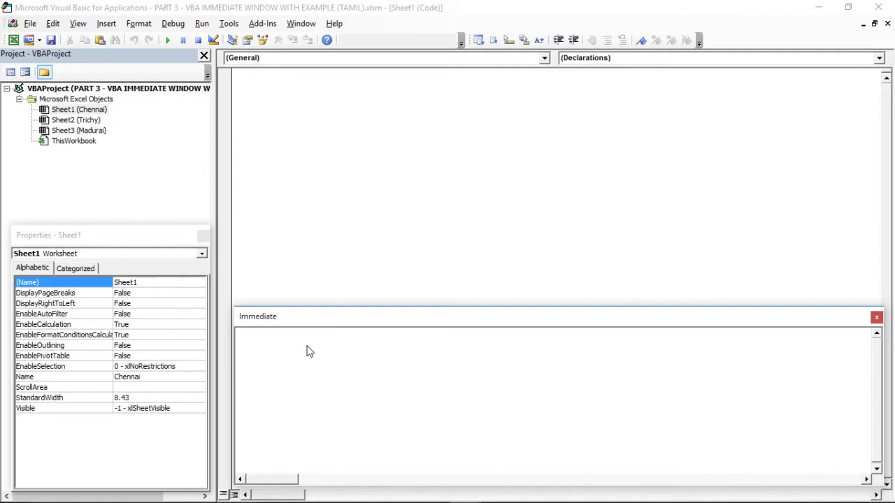
Run ?Sheets.Count to get 3, and check the Chennai, Trichy and Madurai tabs in Excel.
{"action": "type", "text": "?"}
{"action": "type", "text": "Sheets"}
{"action": "type", "text": ".copunt"}
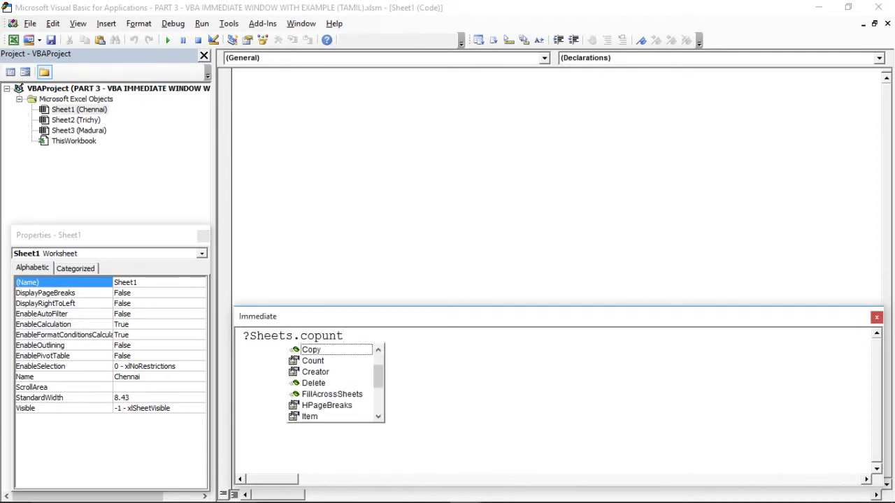
{"action": "double_click", "coordinate": [312, 361]}
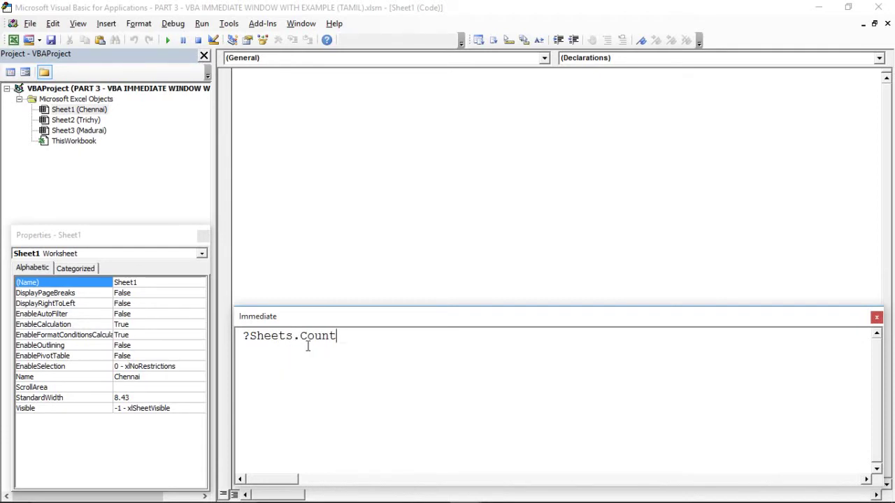
{"action": "key", "text": "Return"}
{"action": "key", "text": "alt+Tab"}
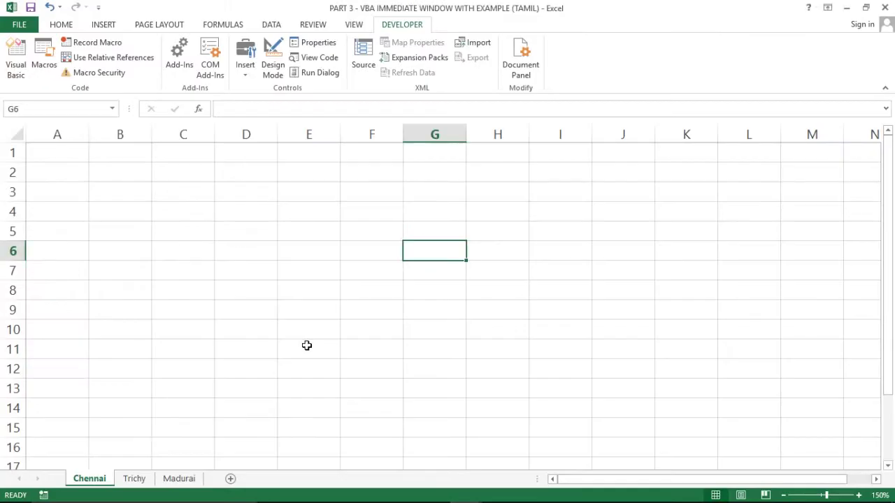
{"action": "left_click", "coordinate": [130, 478]}
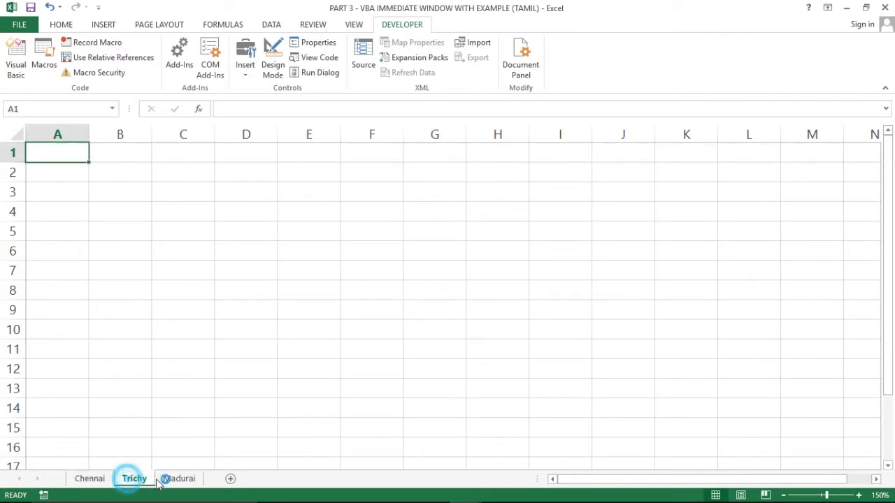
{"action": "left_click", "coordinate": [158, 478]}
{"action": "left_click", "coordinate": [88, 478]}
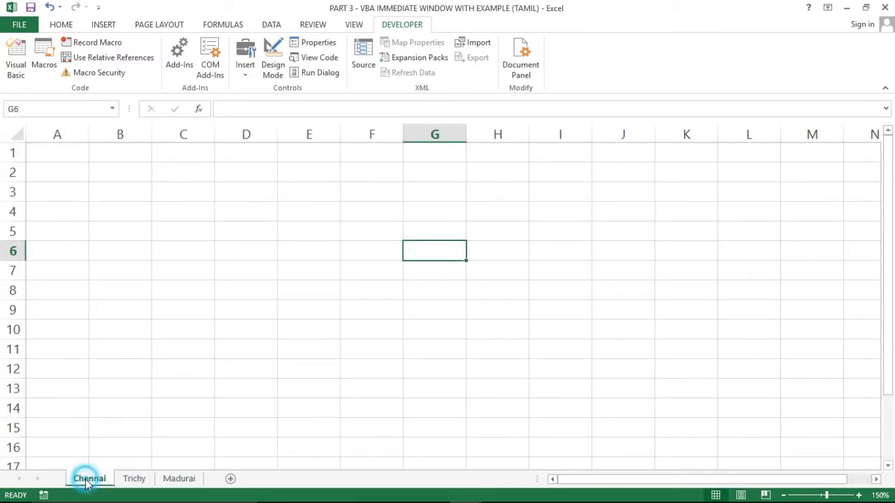
{"action": "key", "text": "alt+Tab"}
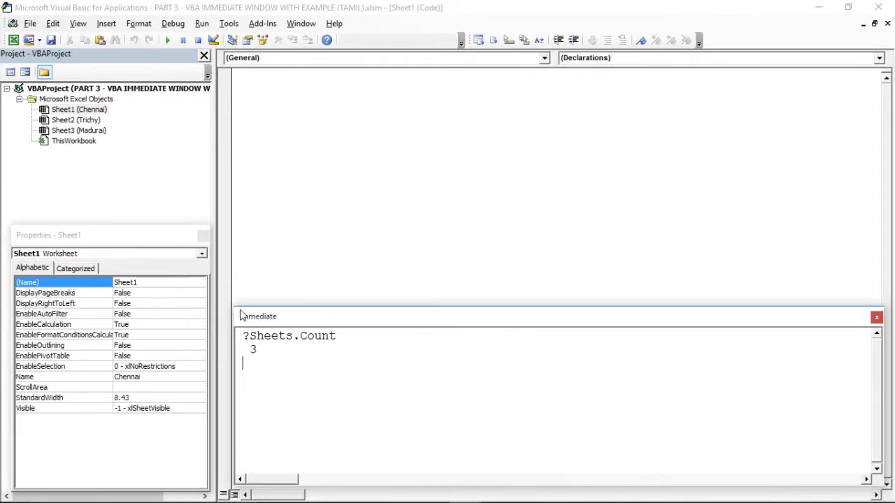
Select the Sheets.Count query and its result in the Immediate window and delete them.
{"action": "left_click", "coordinate": [267, 347]}
{"action": "left_click", "coordinate": [263, 348]}
{"action": "double_click", "coordinate": [264, 348]}
{"action": "key", "text": "alt+F11"}
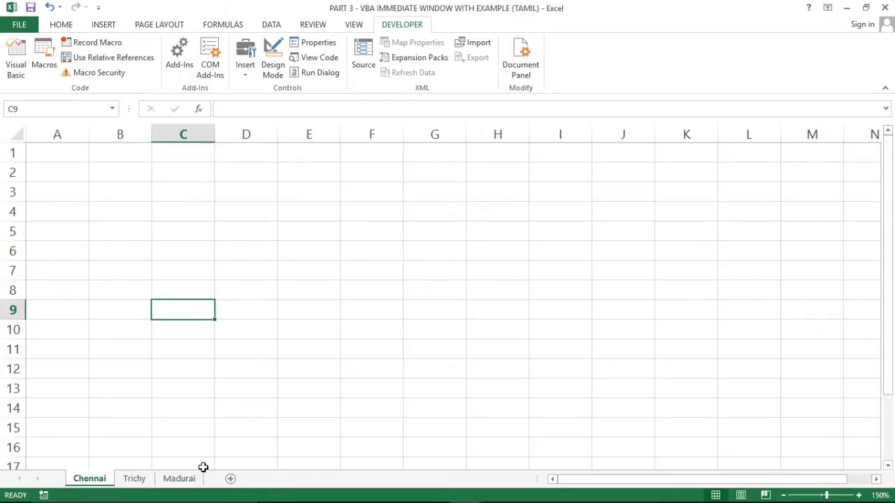
{"action": "key", "text": "alt+F11"}
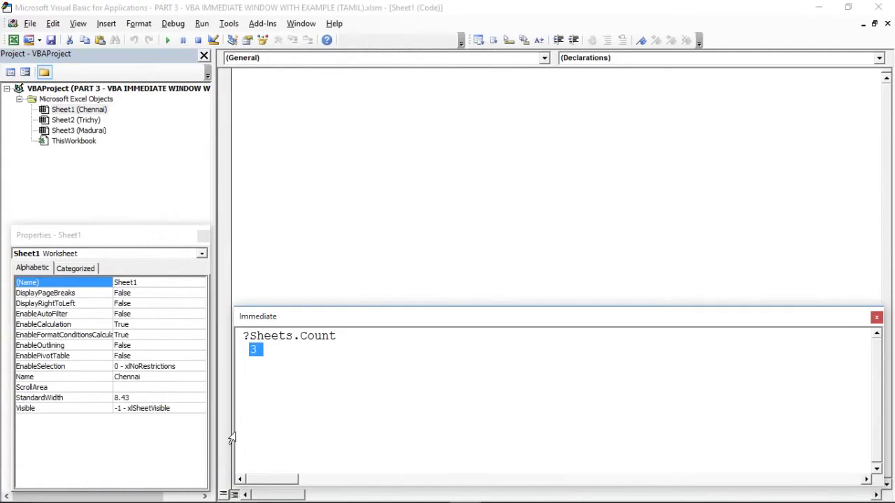
{"action": "left_click", "coordinate": [274, 363]}
{"action": "left_click", "coordinate": [280, 351]}
{"action": "left_click_drag", "start_coordinate": [274, 353], "coordinate": [243, 338]}
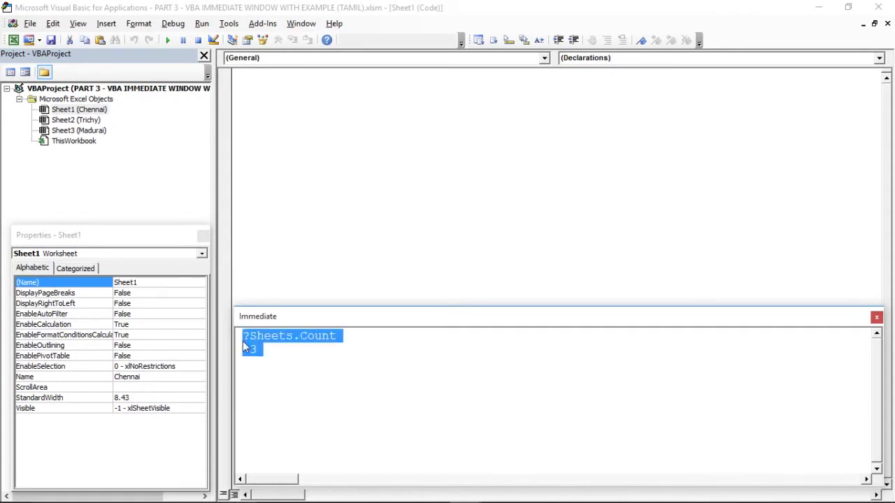
{"action": "key", "text": "Delete"}
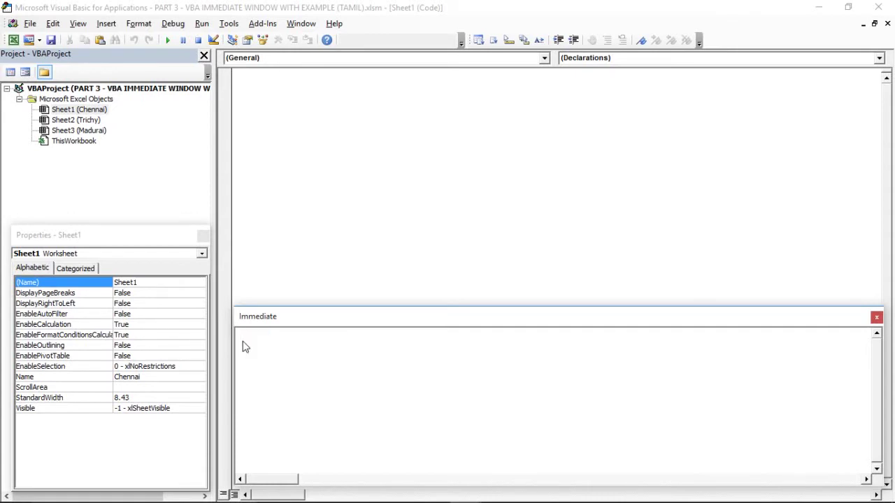
Enter and run Sheeet1.Name = 'Ariyalur' in the Immediate window, which raises an object-required error.
{"action": "type", "text": "Sh"}
{"action": "type", "text": "eeet"}
{"action": "type", "text": "1."}
{"action": "type", "text": "Name"}
{"action": "type", "text": "\""}
{"action": "key", "text": "alt+F11"}
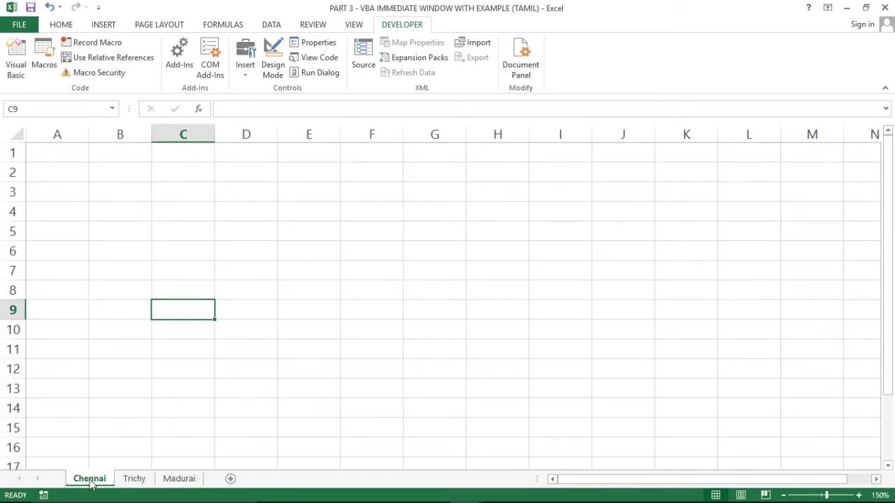
{"action": "key", "text": "alt+F11"}
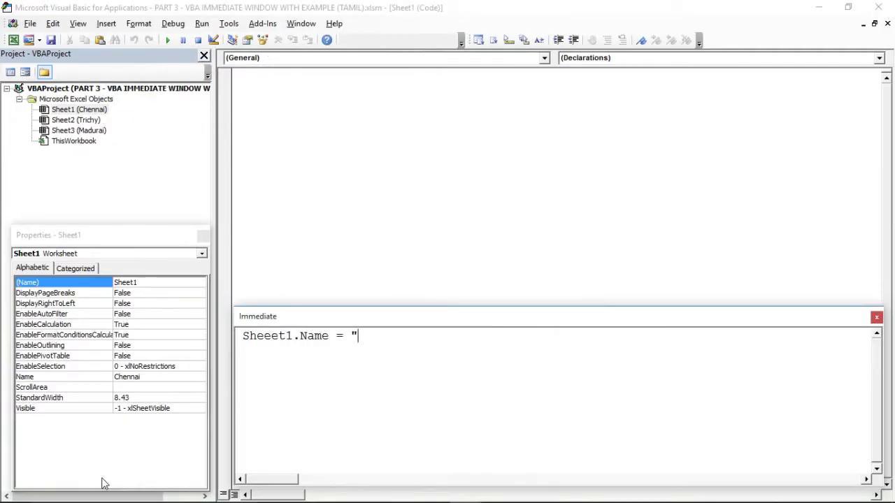
{"action": "type", "text": "Ar"}
{"action": "type", "text": "iy"}
{"action": "type", "text": "akur"}
{"action": "key", "text": "BackSpace"}
{"action": "key", "text": "BackSpace"}
{"action": "key", "text": "BackSpace"}
{"action": "type", "text": "lur\""}
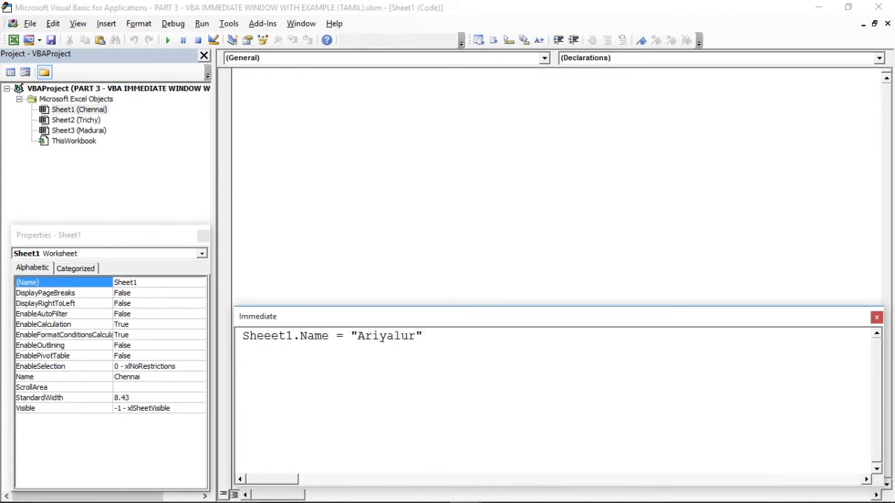
{"action": "key", "text": "Return"}
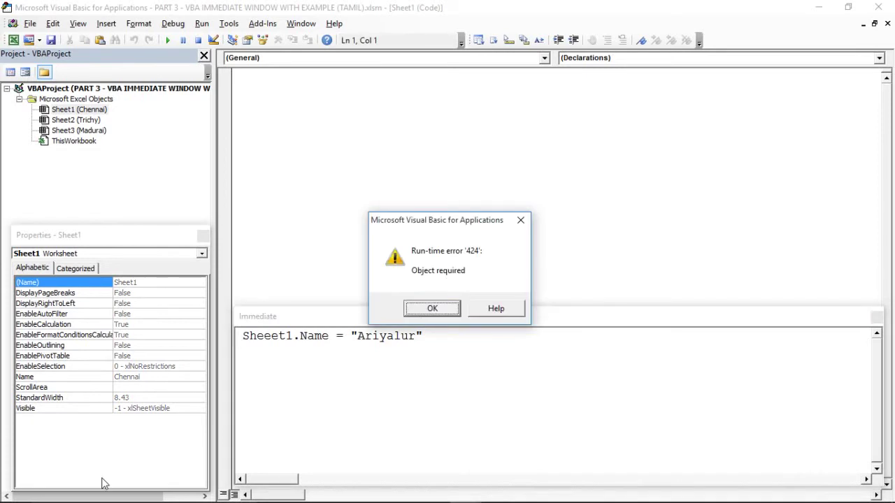
Dismiss the error, correct Sheeet1 to Sheet1, rerun, and verify the Ariyalur tab in Excel.
{"action": "left_click", "coordinate": [428, 312]}
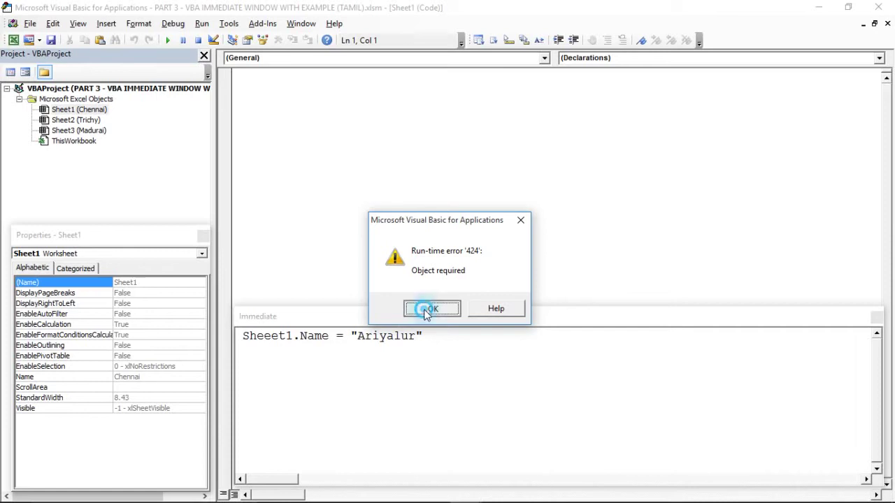
{"action": "left_click", "coordinate": [272, 336]}
{"action": "key", "text": "BackSpace"}
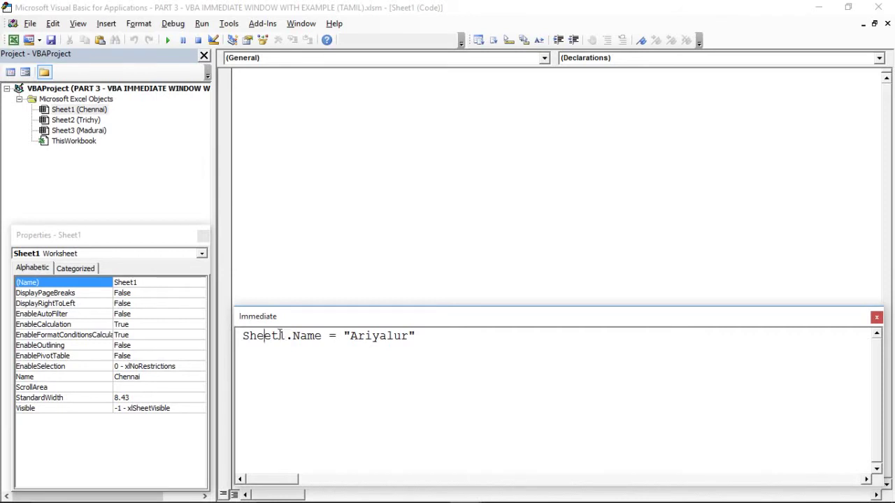
{"action": "left_click", "coordinate": [280, 335]}
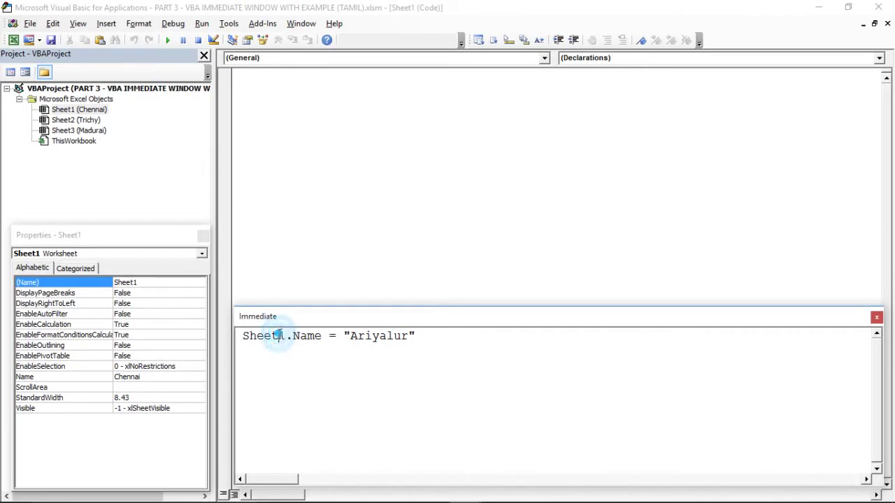
{"action": "left_click", "coordinate": [432, 335]}
{"action": "key", "text": "Return"}
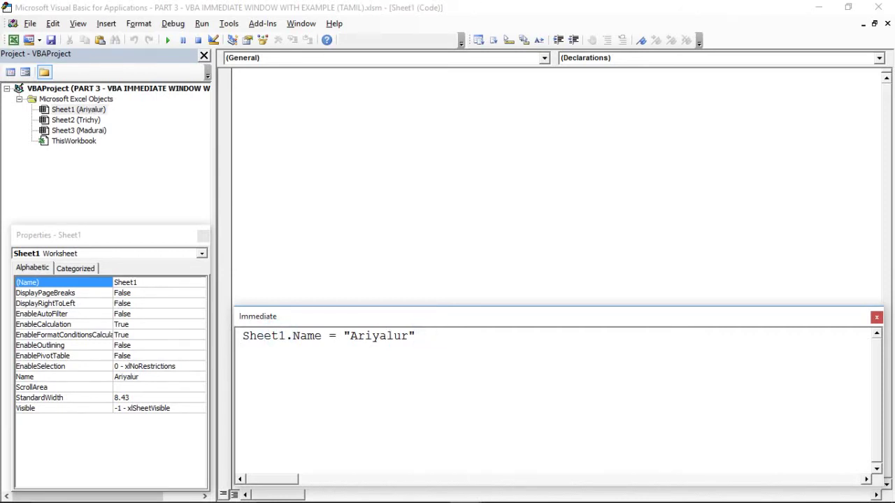
{"action": "key", "text": "alt+F11"}
{"action": "left_click", "coordinate": [98, 432]}
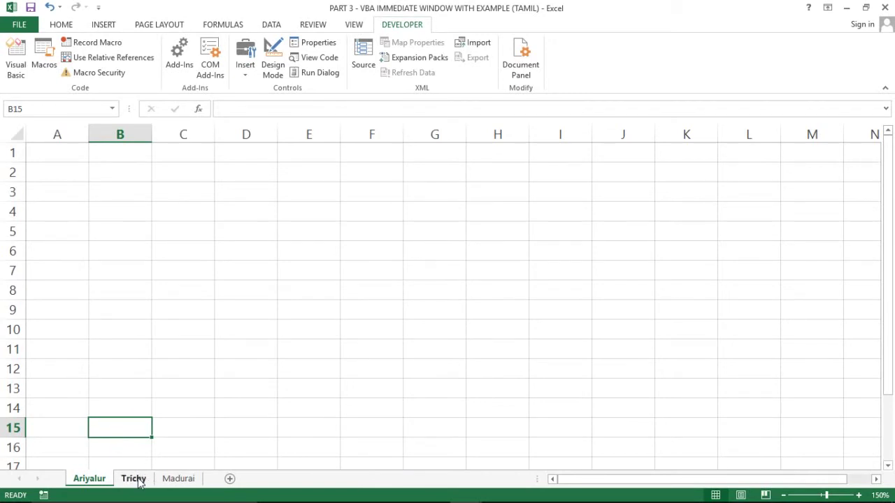
{"action": "key", "text": "alt+F11"}
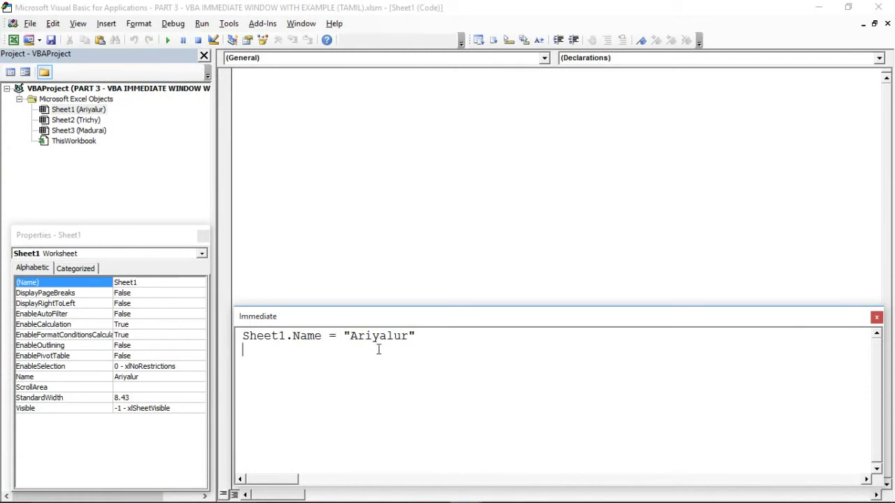
Run Sheet2.Name = 'Coimbatore' on a new line in the Immediate window.
{"action": "left_click", "coordinate": [428, 338]}
{"action": "key", "text": "Return"}
{"action": "type", "text": "Sheet"}
{"action": "type", "text": "2."}
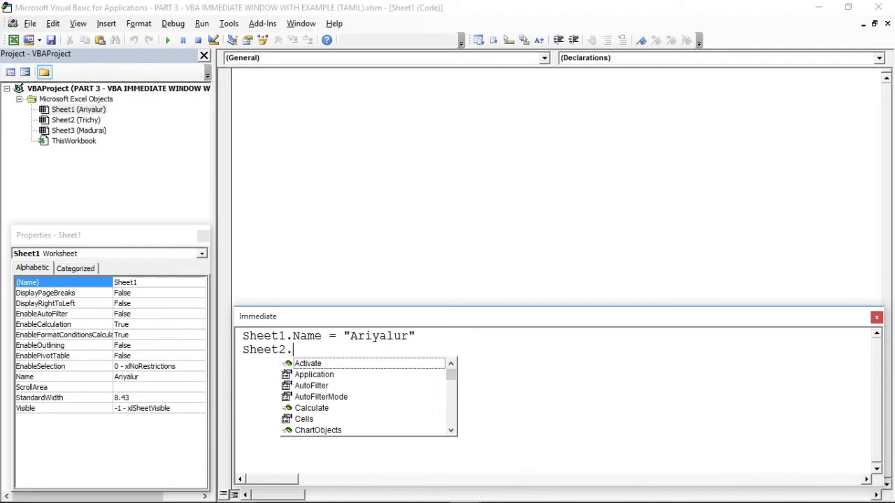
{"action": "type", "text": "name"}
{"action": "key", "text": "Tab"}
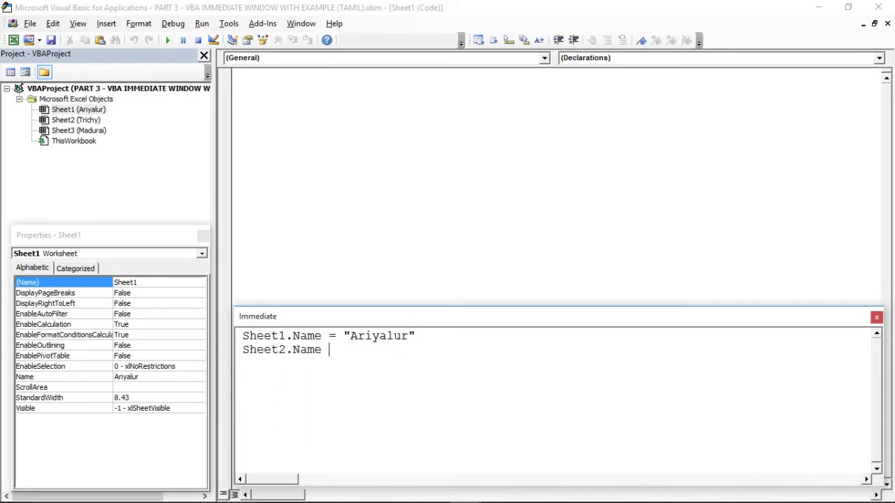
{"action": "type", "text": "= \"C"}
{"action": "type", "text": "oimbato"}
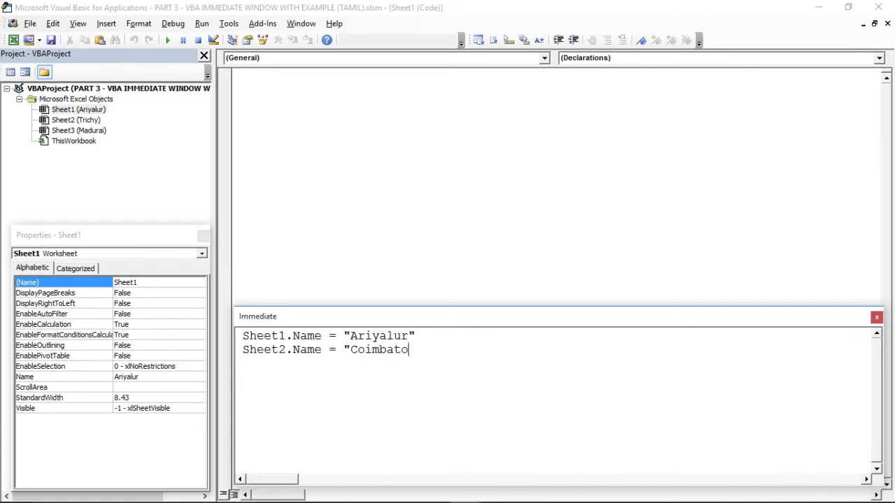
{"action": "type", "text": "re\""}
{"action": "key", "text": "Return"}
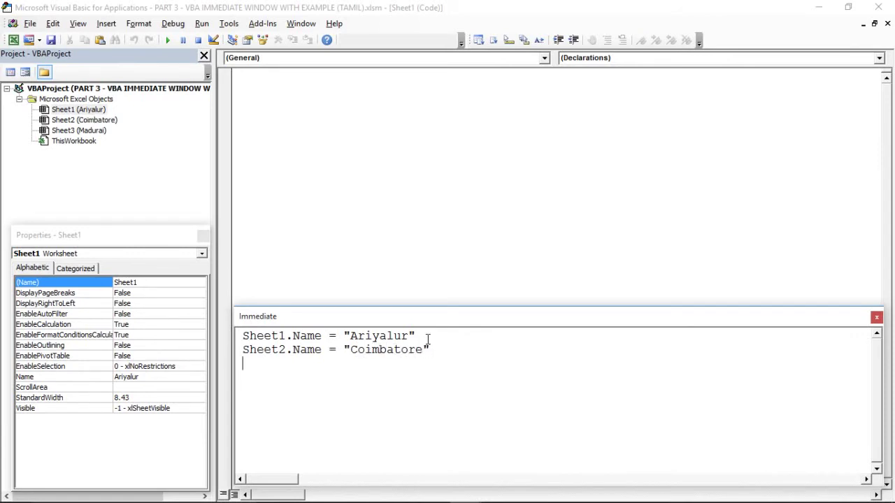
Check the Coimbatore and Madurai sheet tabs in Excel, then return to the editor.
{"action": "key", "text": "alt+F11"}
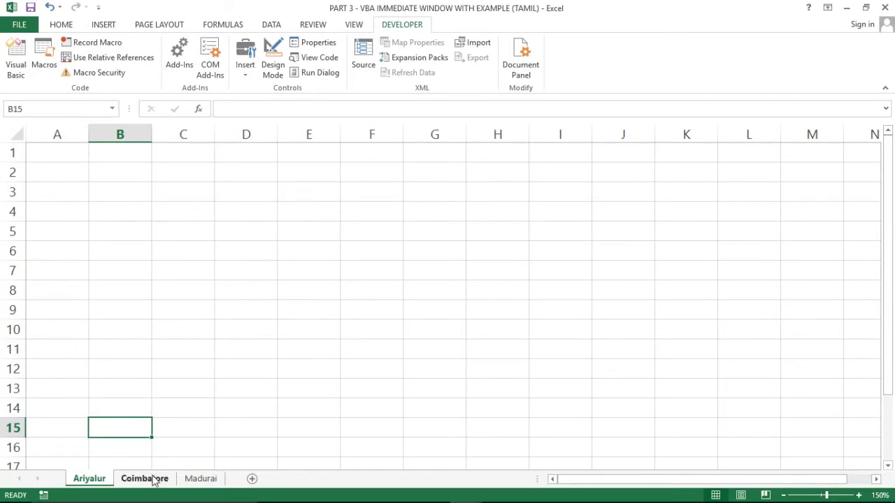
{"action": "left_click", "coordinate": [153, 479]}
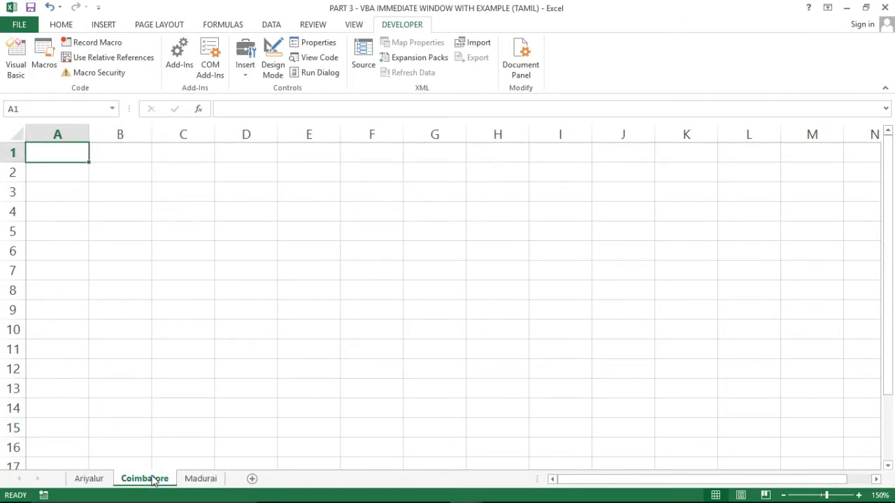
{"action": "left_click", "coordinate": [209, 480]}
{"action": "left_click", "coordinate": [210, 480]}
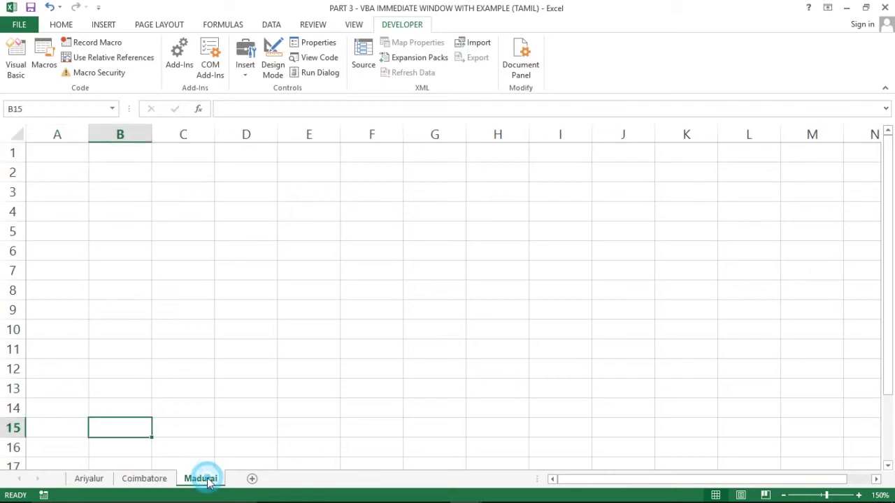
{"action": "left_click", "coordinate": [164, 480]}
{"action": "key", "text": "alt+F11"}
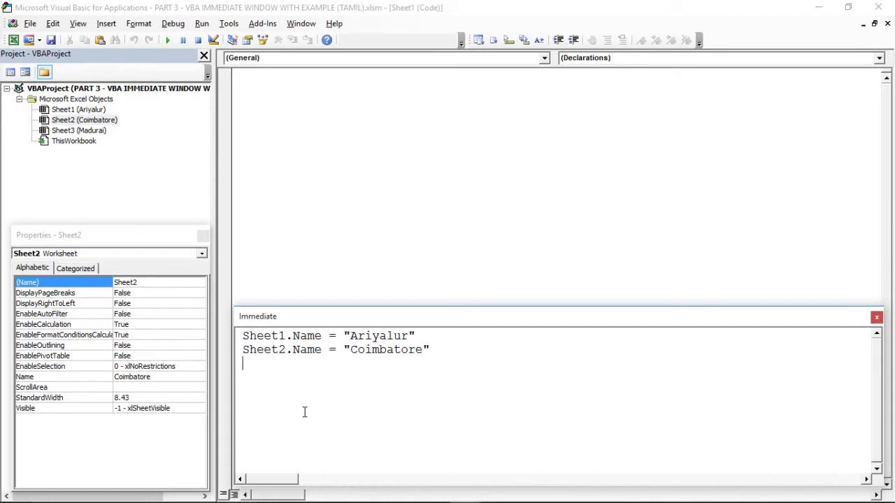
Run ?Sheet1.Name to print Ariyalur, check the Ariyalur tab in Excel, and select the printed name.
{"action": "type", "text": "?"}
{"action": "type", "text": "Sh"}
{"action": "type", "text": "eet1"}
{"action": "type", "text": ".name"}
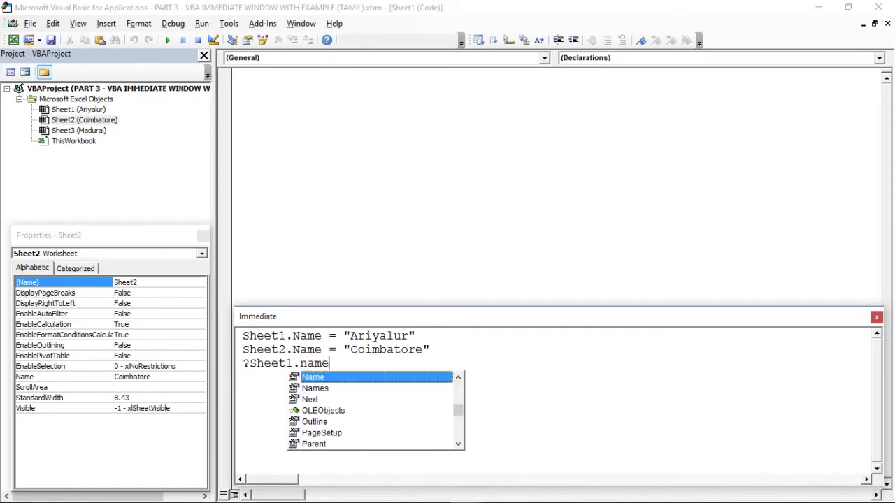
{"action": "key", "text": "Tab"}
{"action": "key", "text": "Return"}
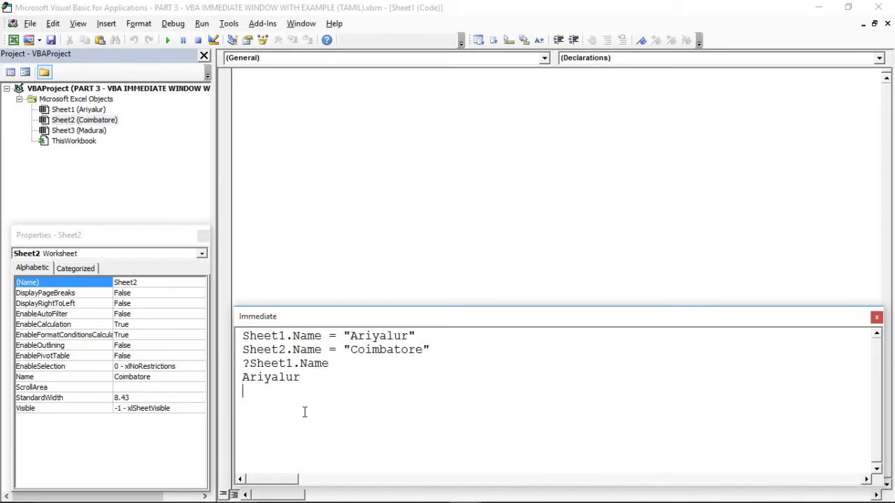
{"action": "key", "text": "alt+F11"}
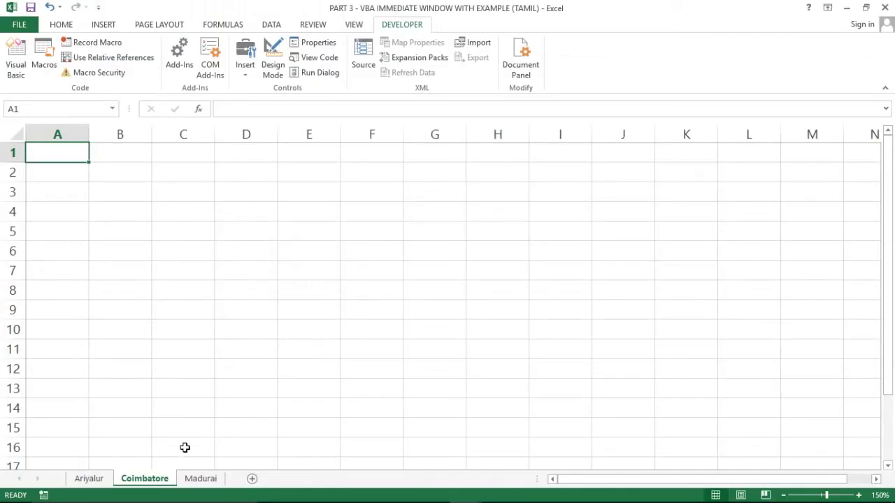
{"action": "left_click", "coordinate": [103, 478]}
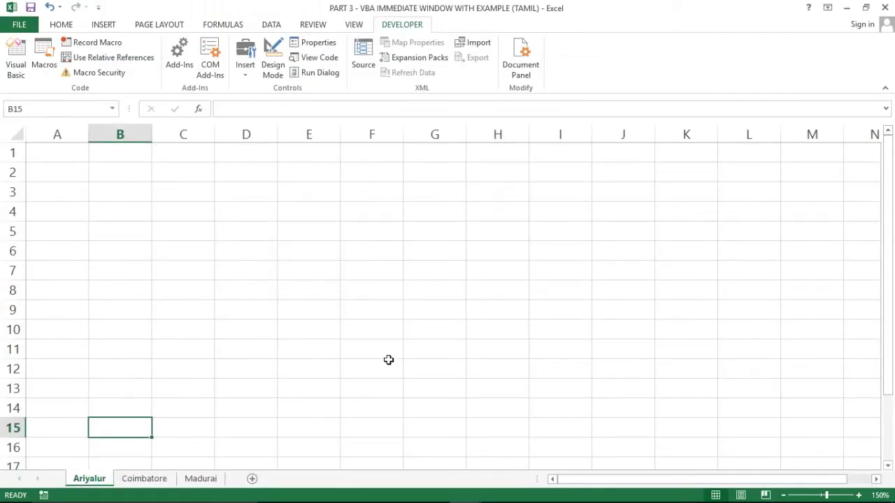
{"action": "key", "text": "alt+F11"}
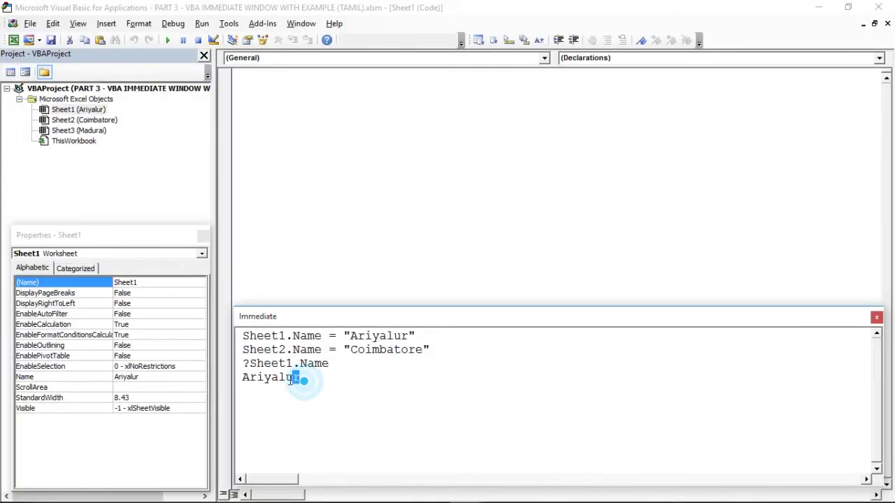
{"action": "left_click_drag", "start_coordinate": [301, 378], "coordinate": [239, 380]}
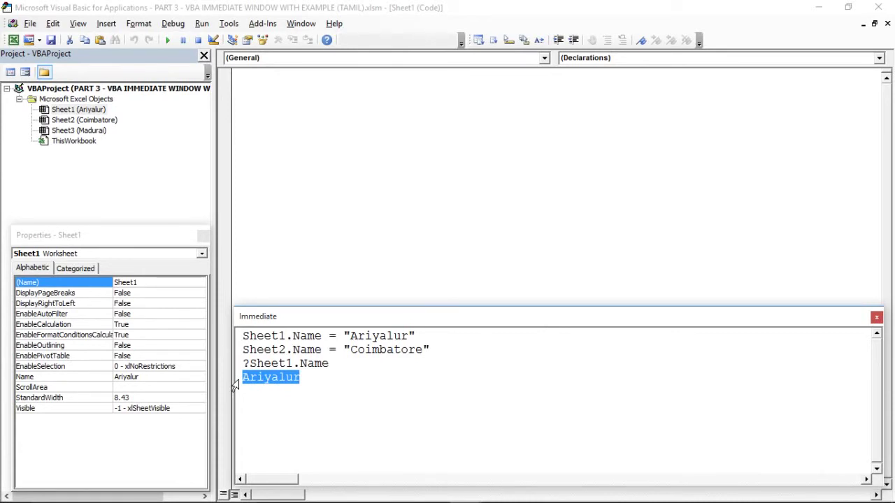
Type 'Welcome To Kallanai YT' into cell B2 of the Ariyalur sheet.
{"action": "key", "text": "alt+F11"}
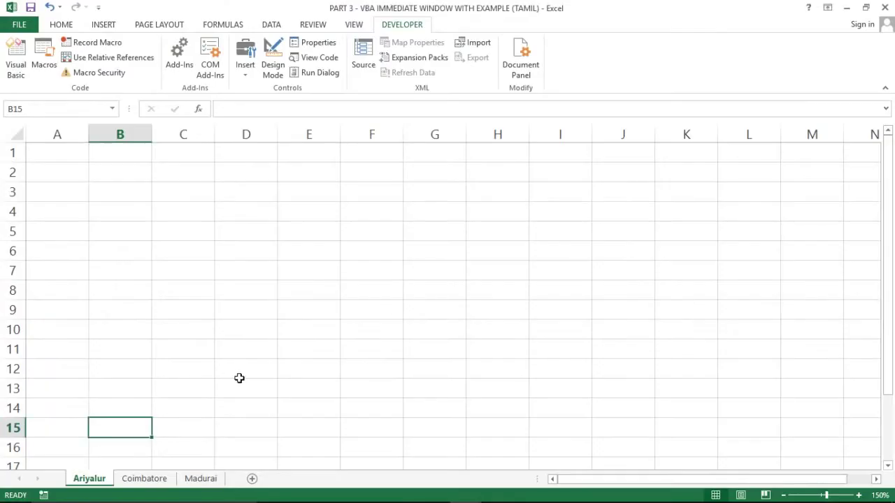
{"action": "left_click", "coordinate": [122, 178]}
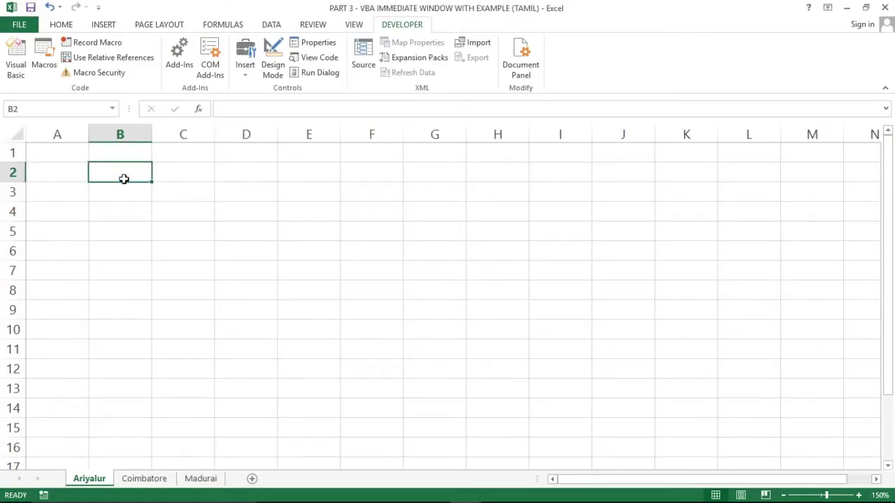
{"action": "type", "text": "Welcome"}
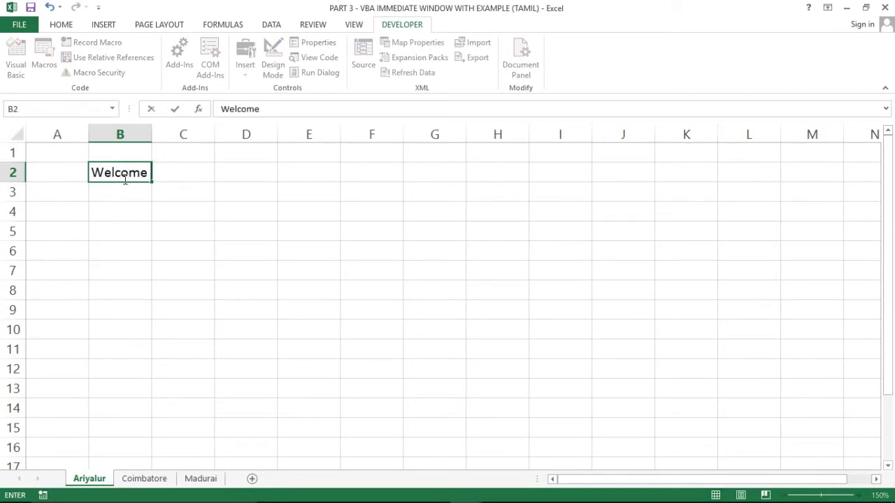
{"action": "type", "text": " To k"}
{"action": "key", "text": "BackSpace"}
{"action": "type", "text": "Ka"}
{"action": "type", "text": "llanai YT"}
{"action": "left_click", "coordinate": [122, 178]}
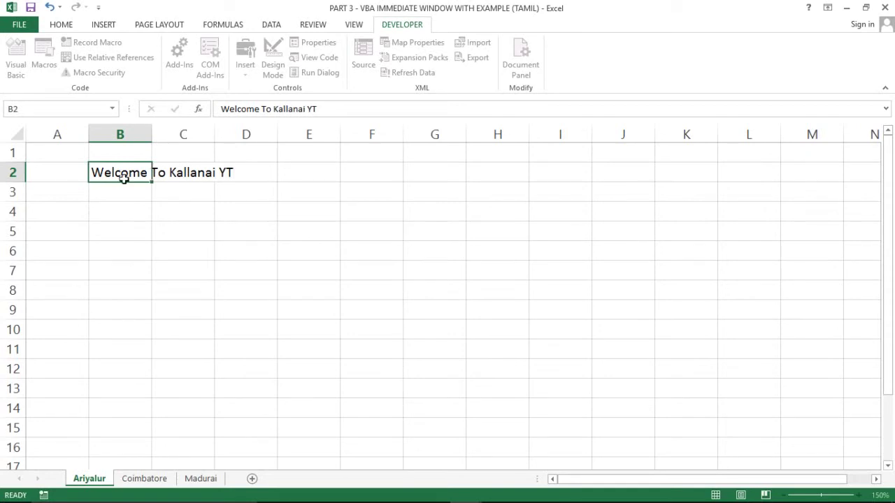
{"action": "key", "text": "Return"}
Save the workbook with Ctrl+S and return to the VBA editor.
{"action": "left_click", "coordinate": [122, 179]}
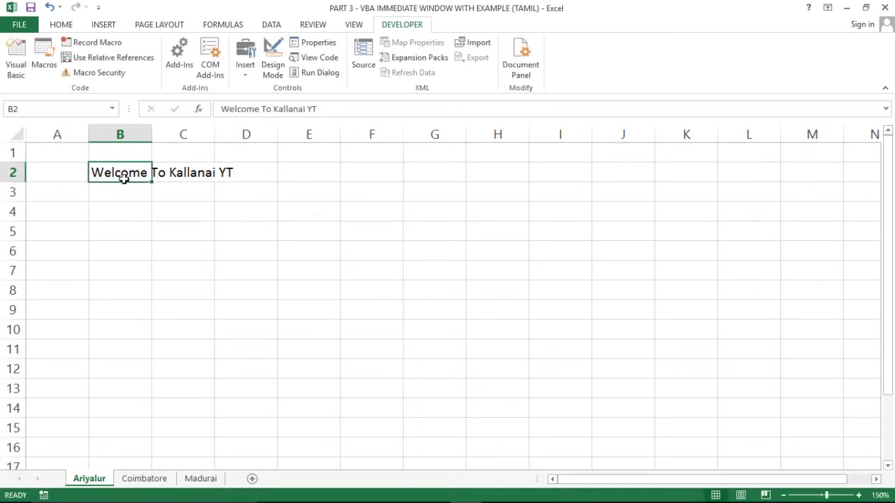
{"action": "key", "text": "ctrl+s"}
{"action": "left_click", "coordinate": [168, 222]}
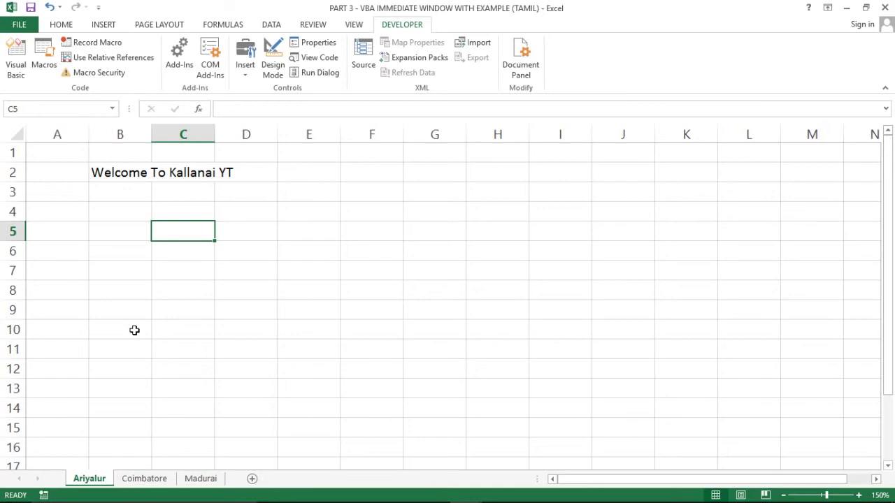
{"action": "key", "text": "alt+F11"}
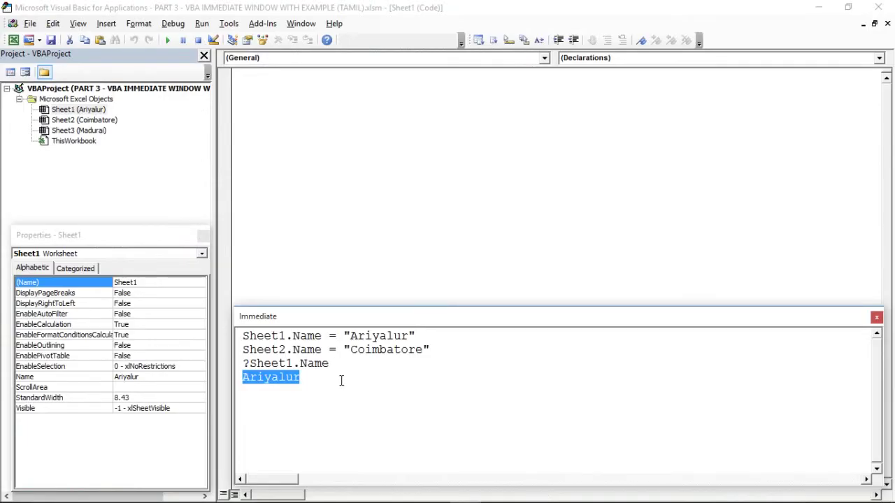
Run ?Sheet1.Range('B2').Value on a new line, printing Welcome To Kallanai YT.
{"action": "left_click", "coordinate": [341, 380]}
{"action": "key", "text": "Return"}
{"action": "key", "text": "Return"}
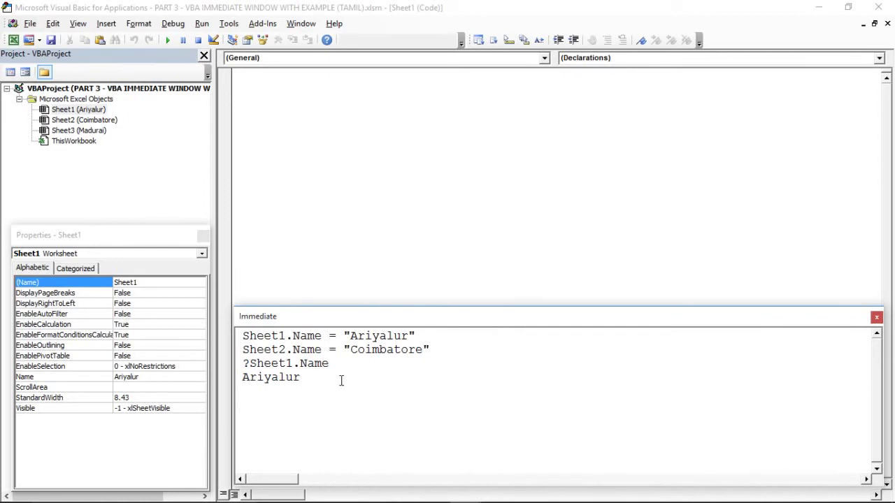
{"action": "left_click", "coordinate": [242, 337]}
{"action": "left_click", "coordinate": [245, 395]}
{"action": "key", "text": "Return"}
{"action": "type", "text": "?"}
{"action": "type", "text": "Sheet"}
{"action": "type", "text": "1"}
{"action": "type", "text": ".ra"}
{"action": "key", "text": "Tab"}
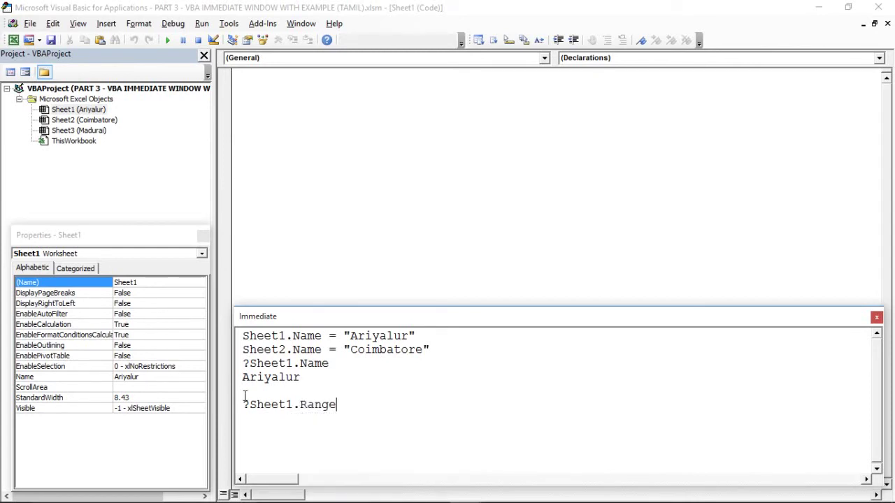
{"action": "type", "text": "(\""}
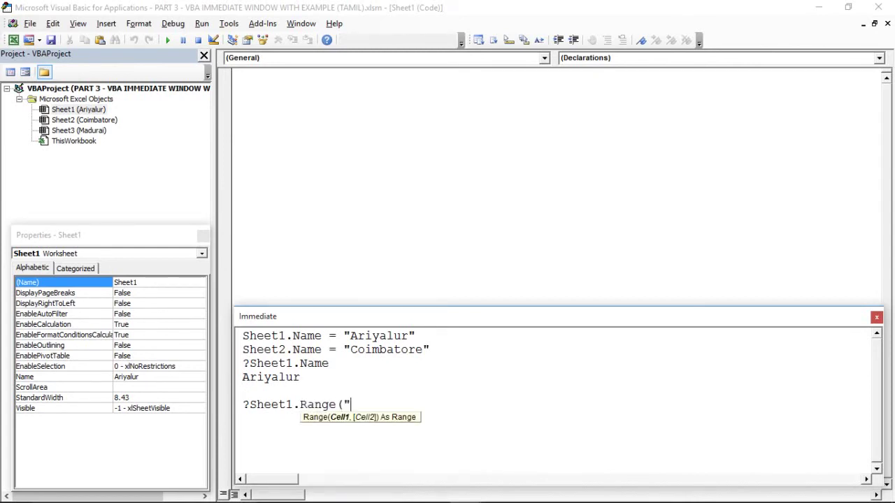
{"action": "type", "text": "B2"}
{"action": "type", "text": "\")"}
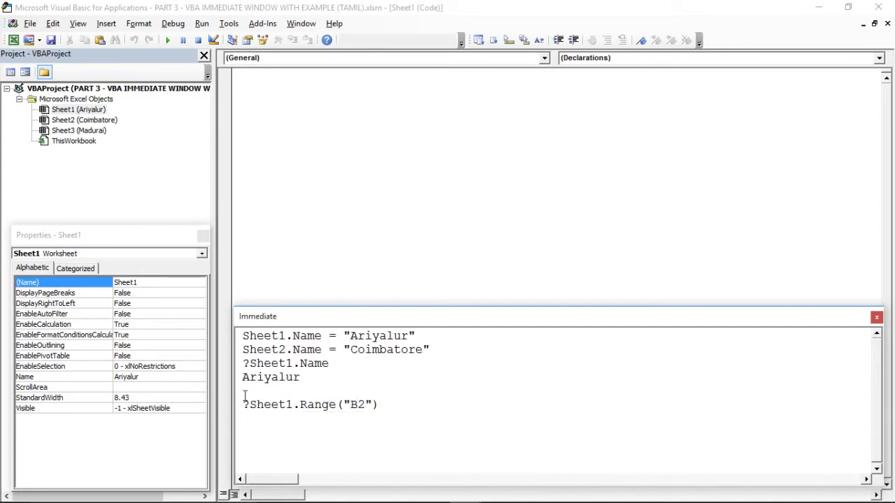
{"action": "type", "text": ".value"}
{"action": "key", "text": "Tab"}
{"action": "key", "text": "Return"}
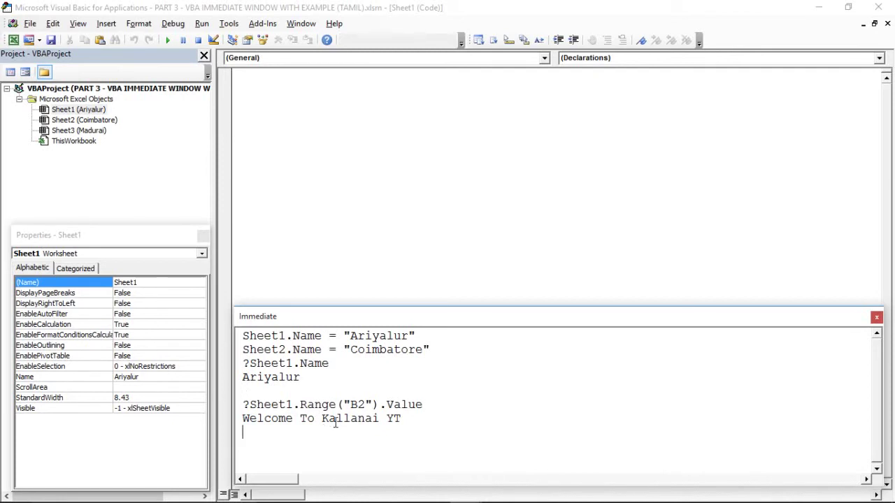
Dismiss the compile errors and start typing Sheet1.Range on the blank line below the output.
{"action": "left_click", "coordinate": [429, 418]}
{"action": "key", "text": "Return"}
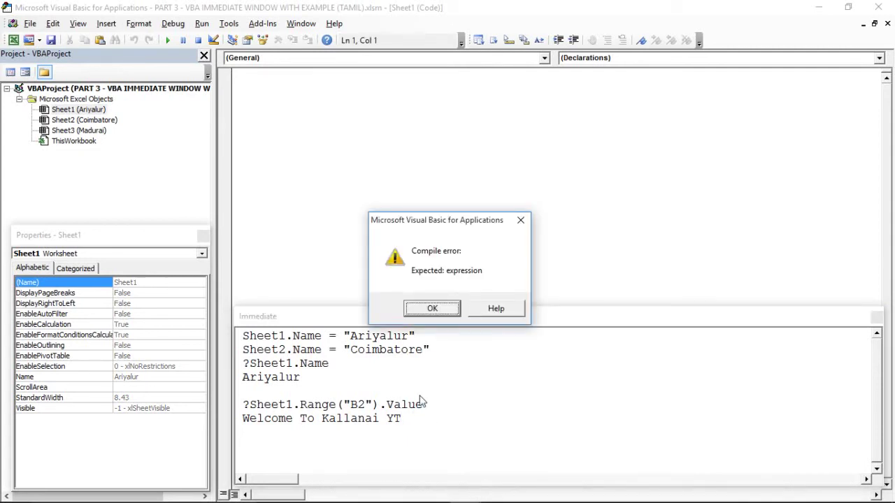
{"action": "left_click", "coordinate": [449, 313]}
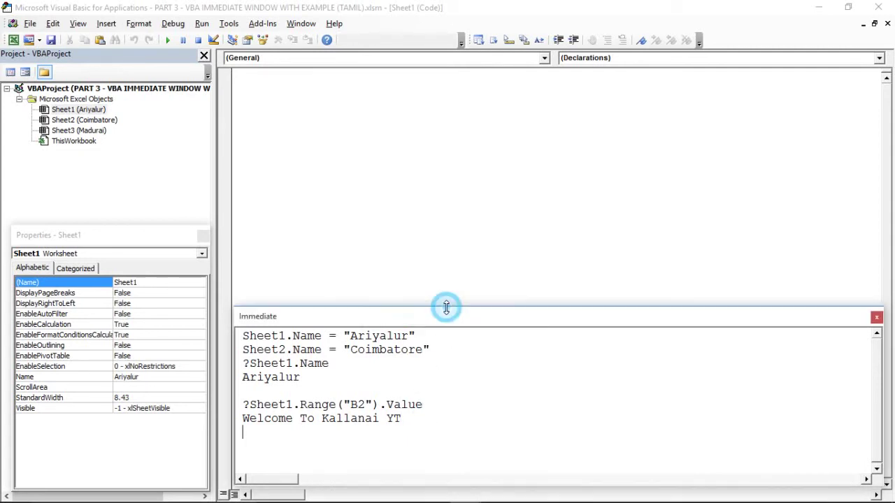
{"action": "left_click", "coordinate": [416, 420]}
{"action": "key", "text": "Return"}
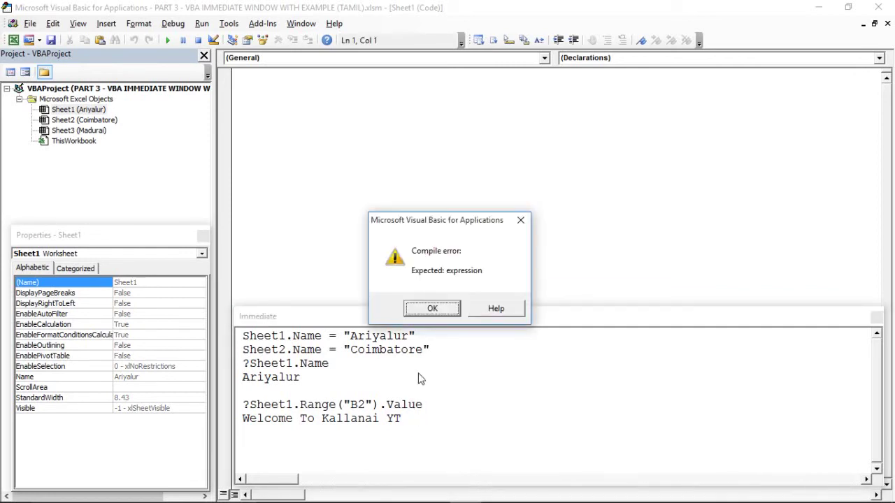
{"action": "left_click", "coordinate": [455, 308]}
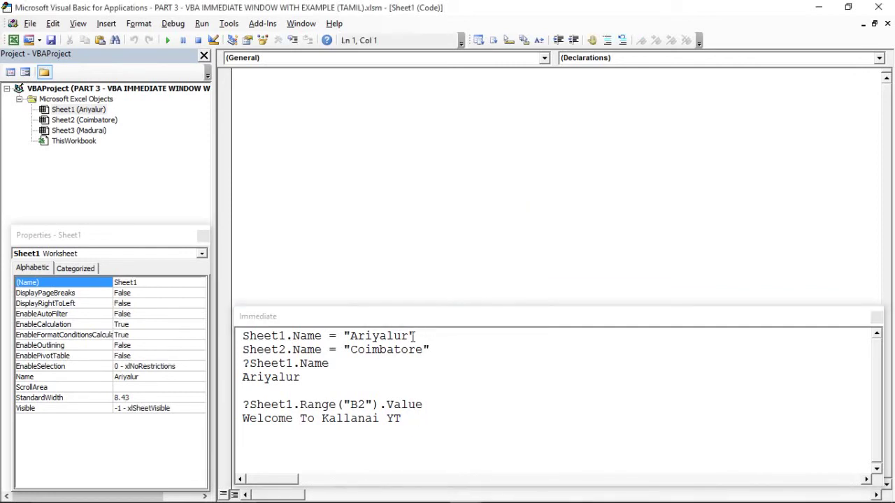
{"action": "type", "text": "She"}
{"action": "key", "text": "BackSpace"}
{"action": "key", "text": "BackSpace"}
{"action": "key", "text": "BackSpace"}
{"action": "left_click", "coordinate": [322, 425]}
{"action": "left_click", "coordinate": [292, 434]}
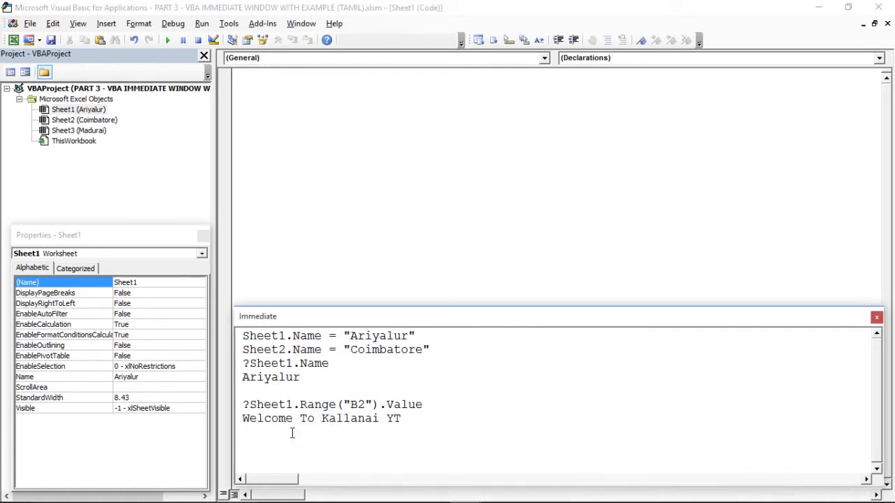
{"action": "type", "text": "Sheet"}
{"action": "type", "text": "1.rag"}
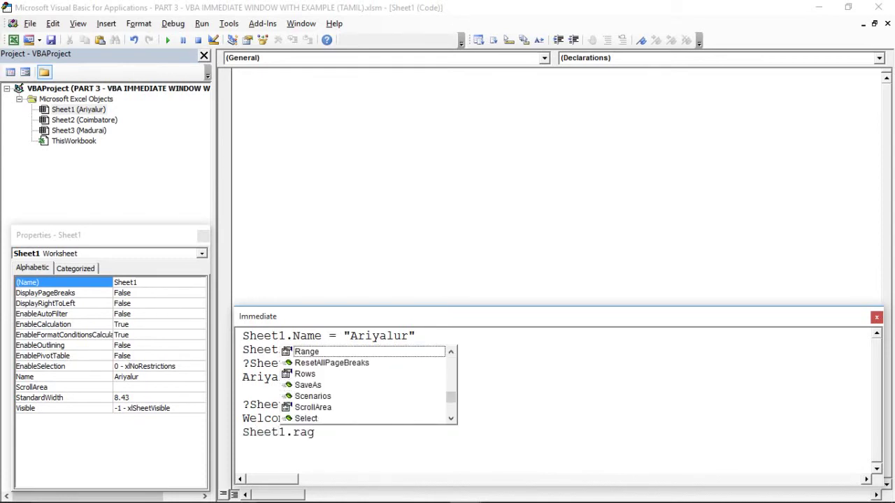
Build Sheet1.Range('B2').Value= in the Immediate window, checking cell B2 in Excel midway.
{"action": "key", "text": "Tab"}
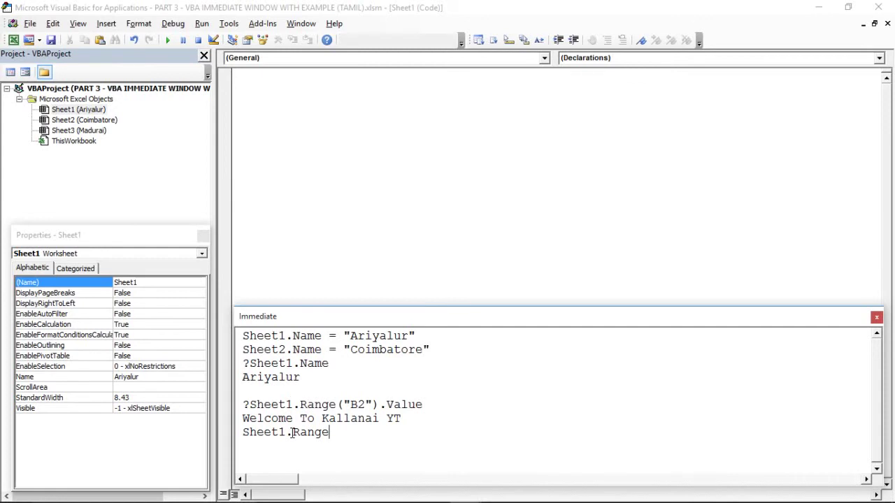
{"action": "type", "text": "(\""}
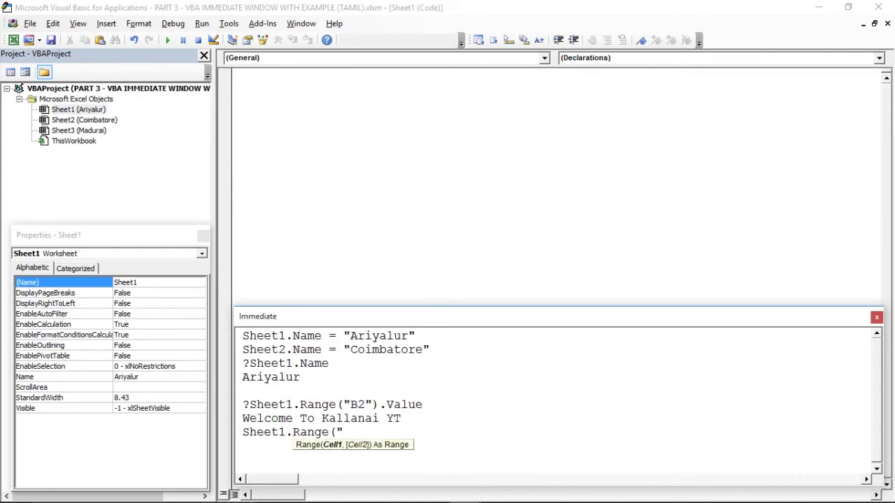
{"action": "type", "text": "B2"}
{"action": "type", "text": "\")."}
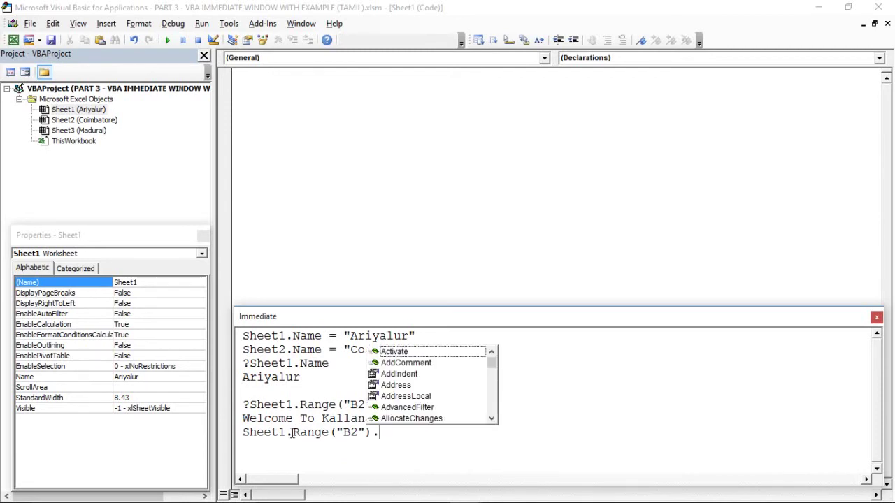
{"action": "type", "text": "va"}
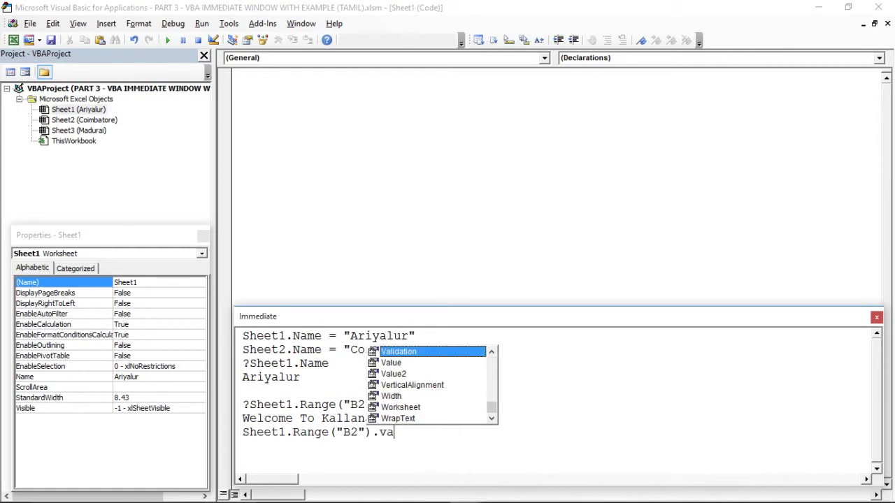
{"action": "type", "text": "l"}
{"action": "key", "text": "Tab"}
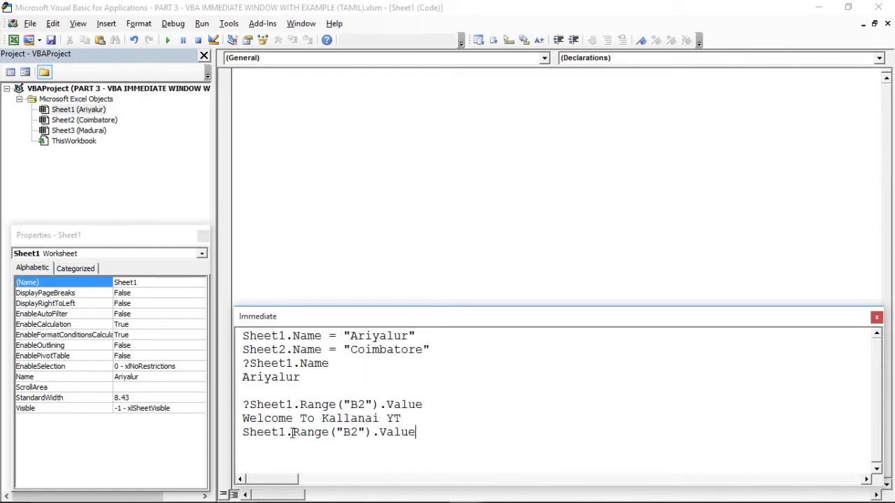
{"action": "type", "text": "=\""}
{"action": "key", "text": "alt+F11"}
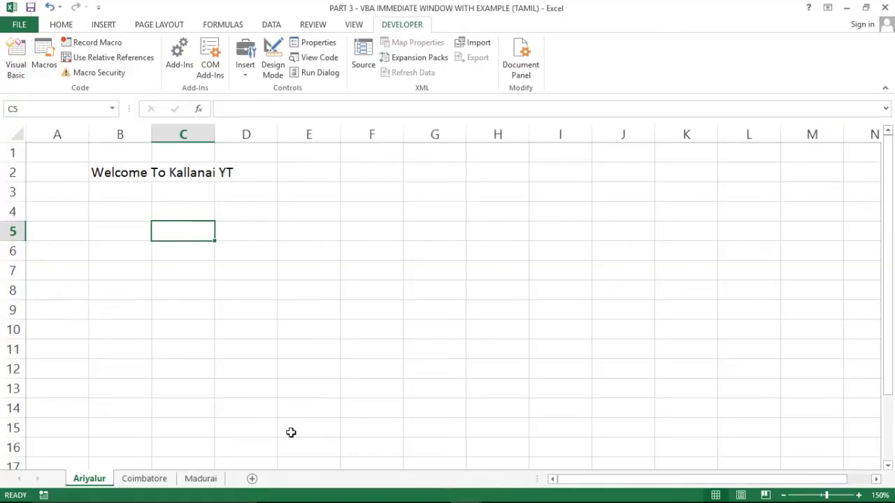
{"action": "key", "text": "Left"}
{"action": "key", "text": "Down"}
{"action": "key", "text": "Down"}
{"action": "key", "text": "Down"}
{"action": "key", "text": "Down"}
{"action": "key", "text": "Up"}
{"action": "key", "text": "Up"}
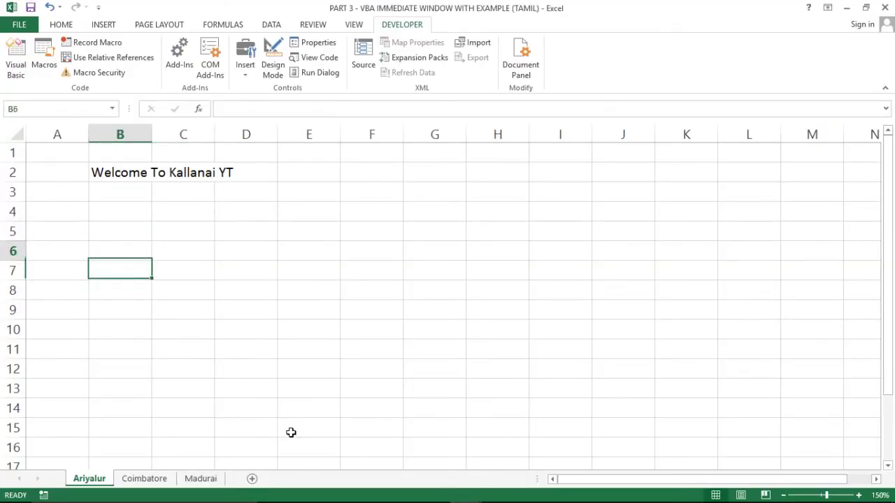
{"action": "key", "text": "Up"}
{"action": "key", "text": "Up"}
{"action": "key", "text": "Up"}
{"action": "key", "text": "Up"}
{"action": "key", "text": "alt+F11"}
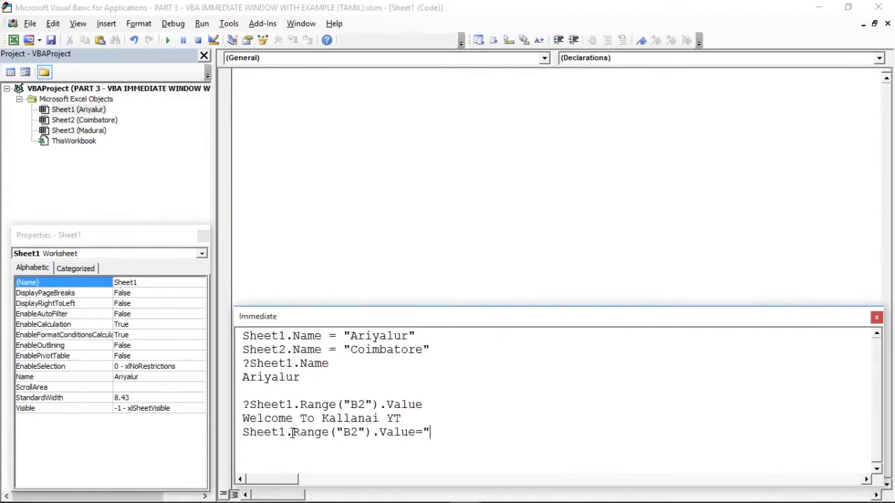
Complete the statement with 'Chennai', run it, and confirm B2 reads Chennai in Excel.
{"action": "type", "text": "C"}
{"action": "type", "text": "hennai"}
{"action": "type", "text": "\""}
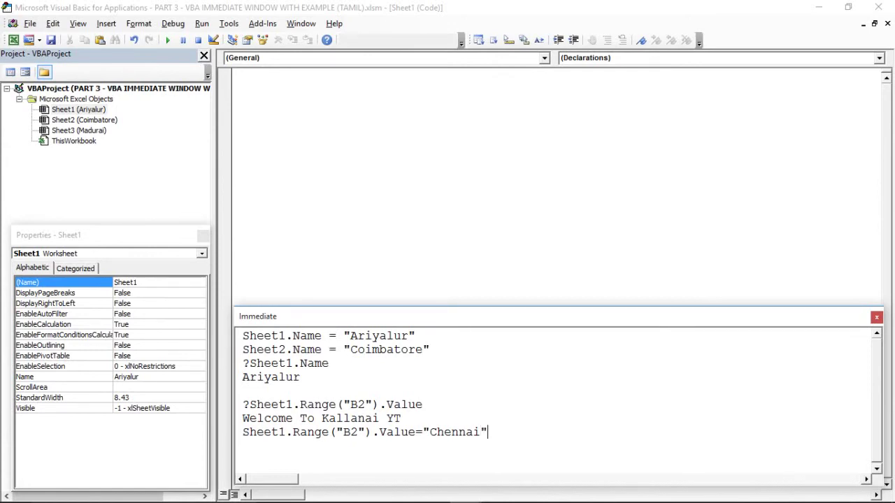
{"action": "key", "text": "Return"}
{"action": "key", "text": "alt+F11"}
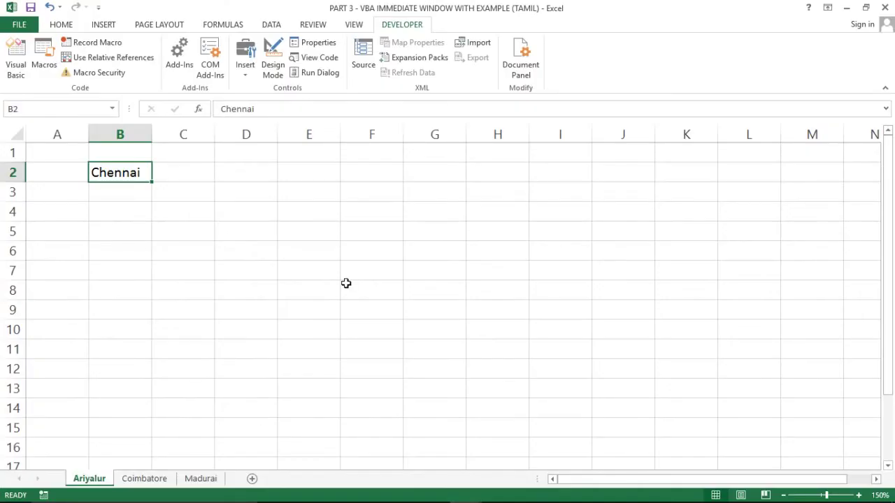
{"action": "left_click", "coordinate": [119, 199]}
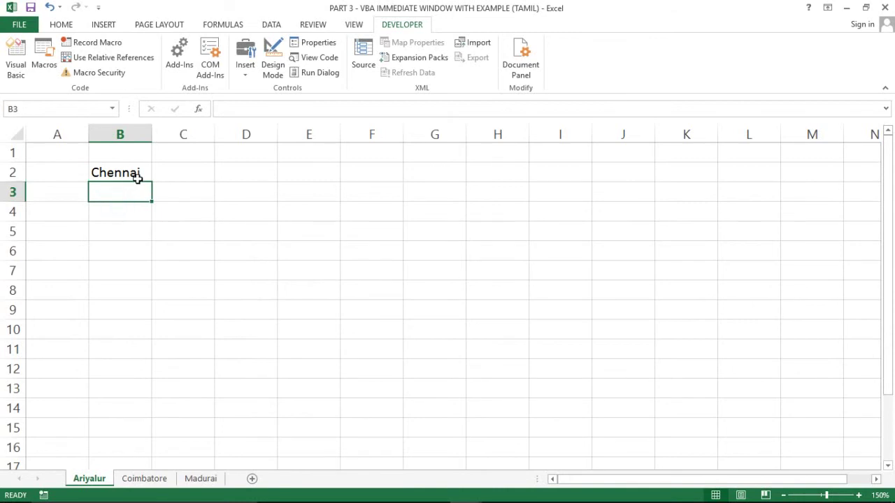
{"action": "left_click", "coordinate": [135, 184]}
{"action": "key", "text": "alt+Tab"}
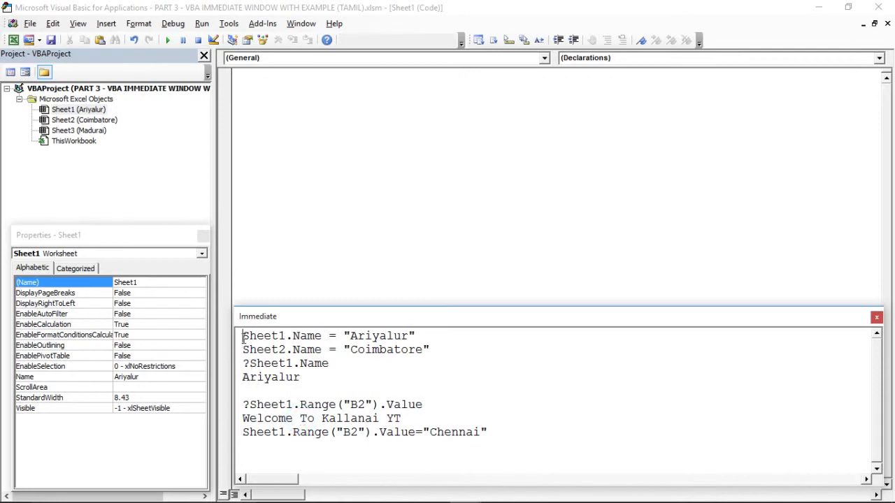
Replace the old test code with Sub Addition declaring Dim a, b, c As Integer.
{"action": "left_click_drag", "start_coordinate": [243, 336], "coordinate": [516, 439]}
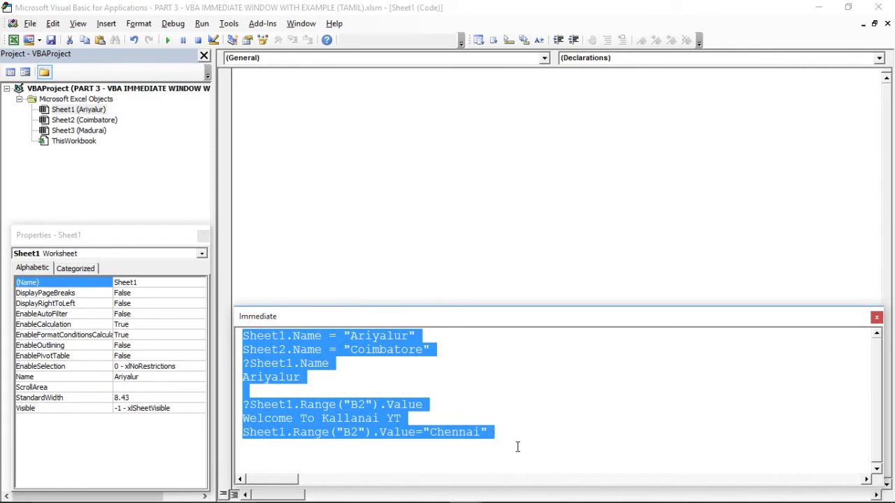
{"action": "key", "text": "Delete"}
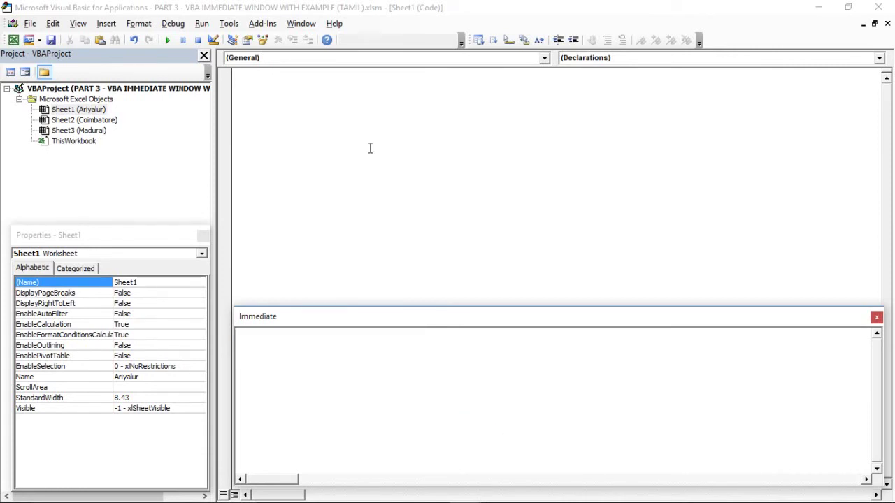
{"action": "left_click", "coordinate": [314, 128]}
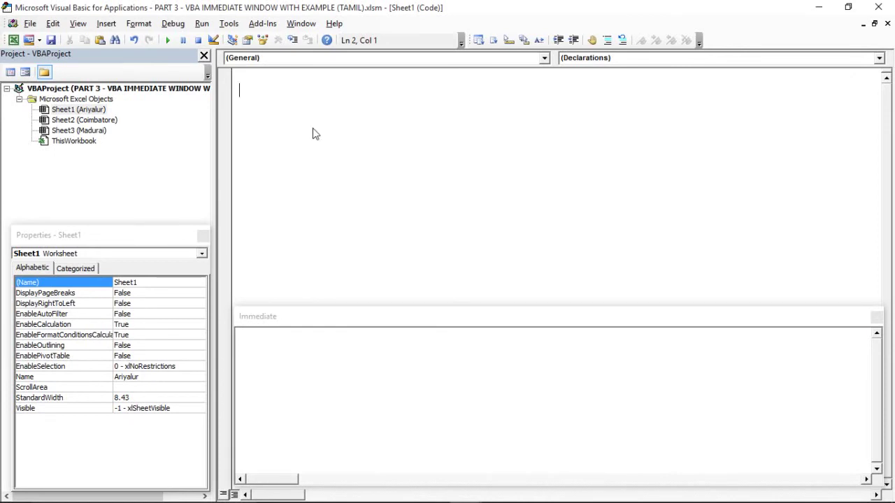
{"action": "key", "text": "BackSpace"}
{"action": "type", "text": "S"}
{"action": "type", "text": "ub "}
{"action": "type", "text": "Addition"}
{"action": "key", "text": "Return"}
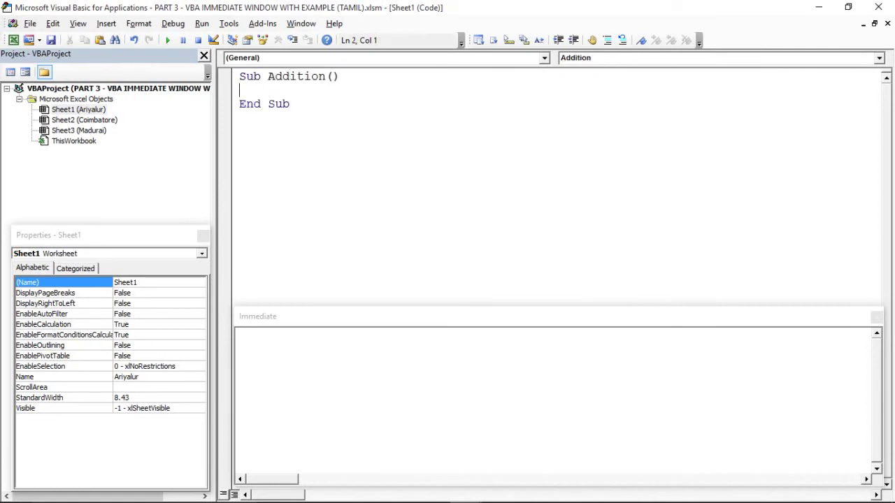
{"action": "key", "text": "Return"}
{"action": "key", "text": "Return"}
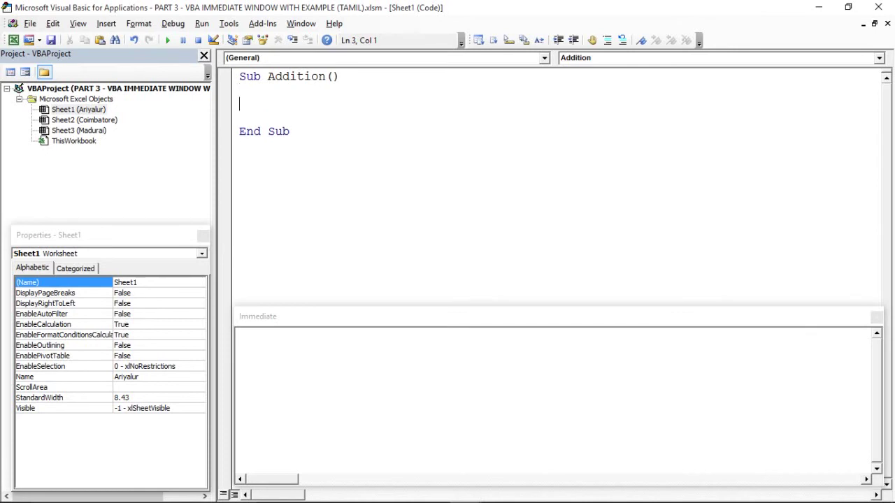
{"action": "type", "text": "Di"}
{"action": "type", "text": "m a, "}
{"action": "type", "text": "b, c "}
{"action": "type", "text": "as in"}
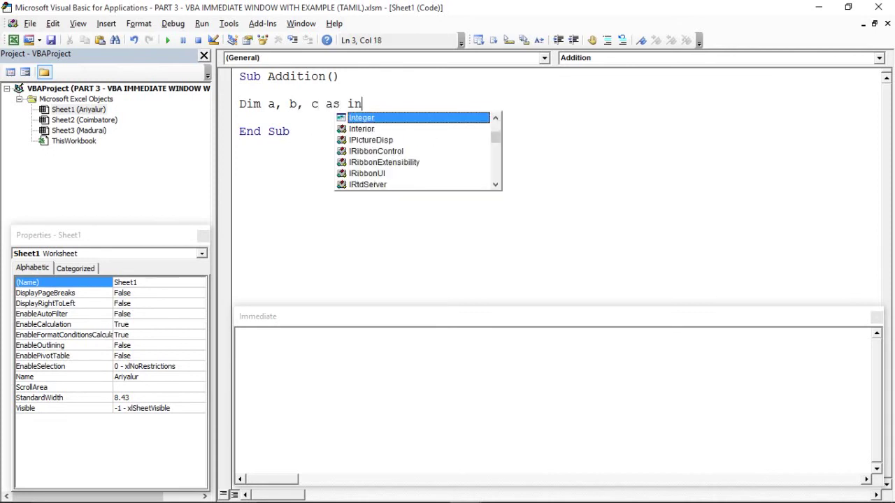
{"action": "key", "text": "Return"}
{"action": "key", "text": "Return"}
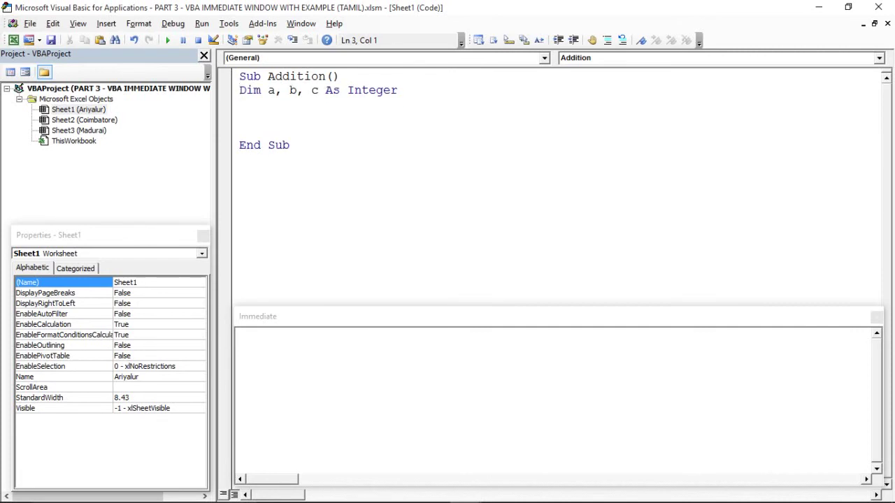
Start line 3 as a = Sheets("Ariyalur").Range(" after checking the sheet name.
{"action": "type", "text": "a = "}
{"action": "type", "text": "S"}
{"action": "key", "text": "alt+F11"}
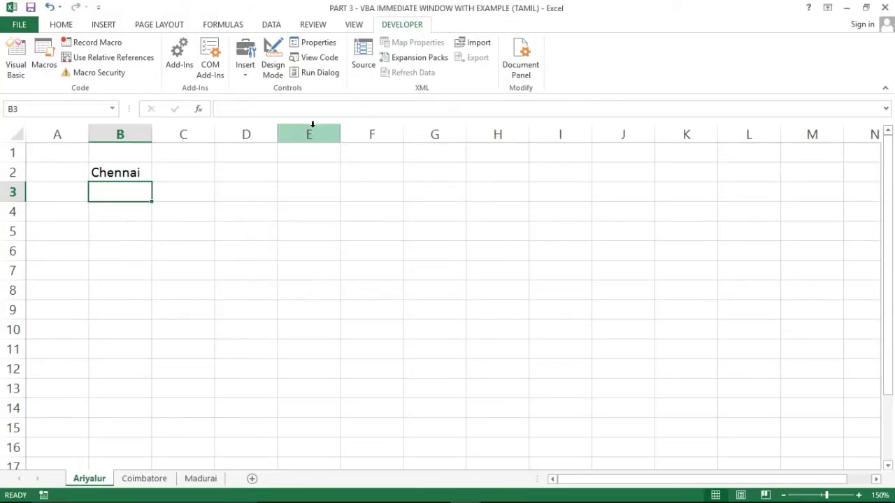
{"action": "key", "text": "alt+F11"}
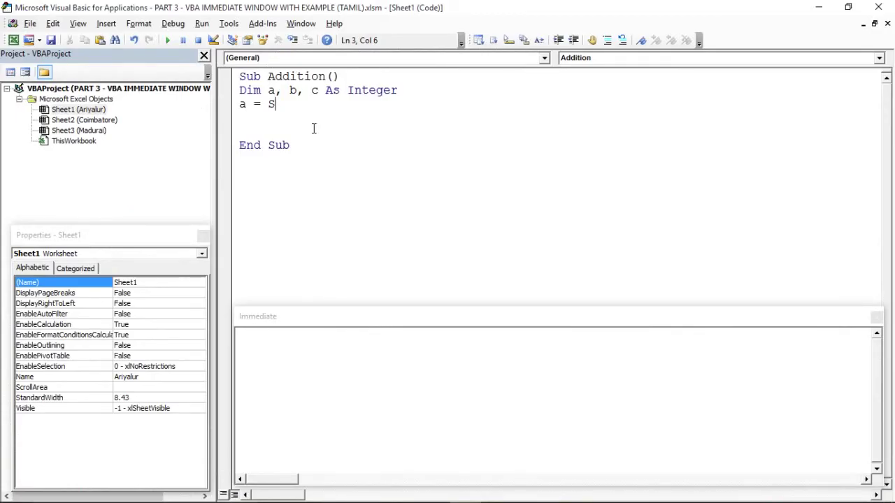
{"action": "type", "text": "H"}
{"action": "key", "text": "BackSpace"}
{"action": "type", "text": "heets("}
{"action": "type", "text": "\"Ariy"}
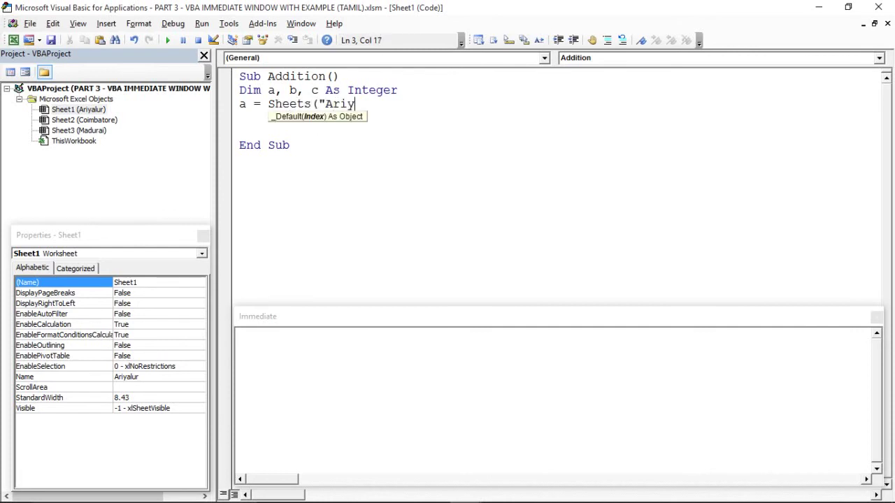
{"action": "type", "text": "alur\""}
{"action": "type", "text": ")."}
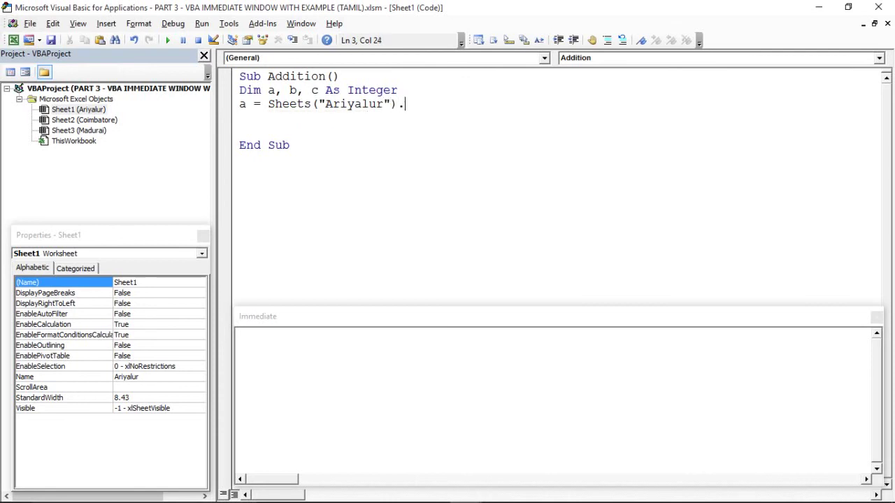
{"action": "type", "text": "Range("}
{"action": "type", "text": "\""}
On the worksheet, delete Chennai from cell B2.
{"action": "key", "text": "alt+F11"}
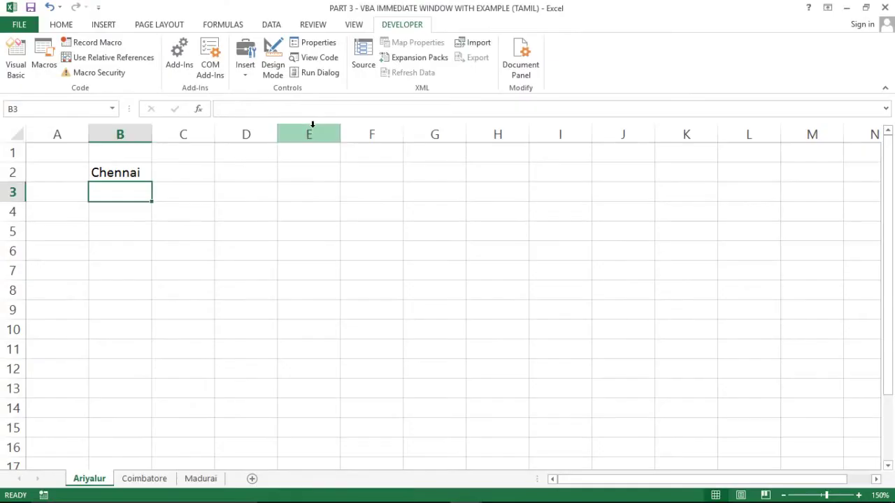
{"action": "key", "text": "Up"}
{"action": "key", "text": "Delete"}
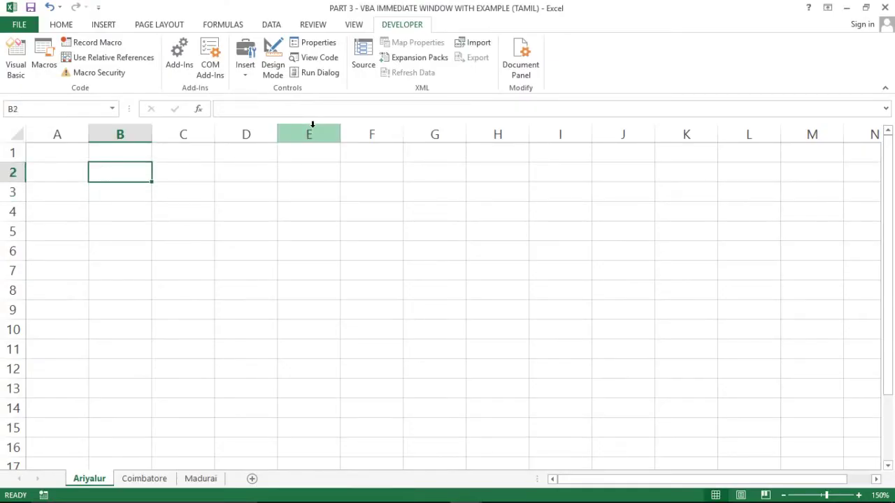
{"action": "key", "text": "Left"}
{"action": "key", "text": "Down"}
{"action": "key", "text": "Right"}
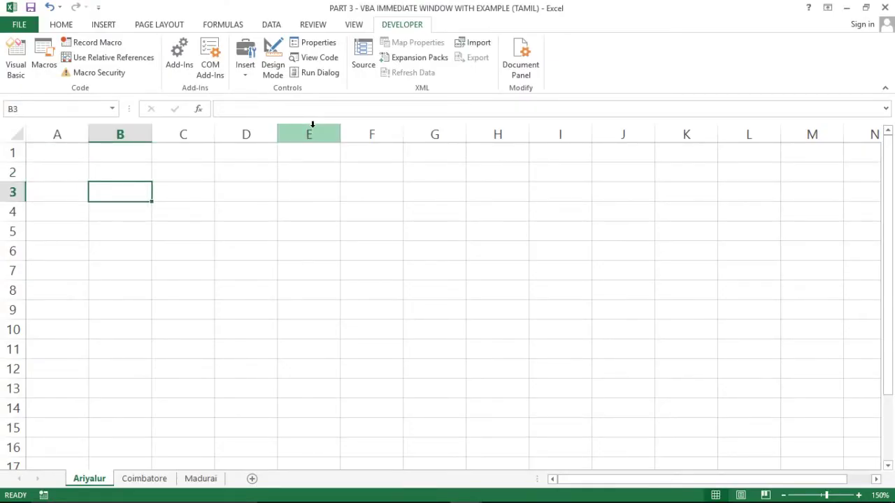
{"action": "key", "text": "Up"}
{"action": "key", "text": "alt+F11"}
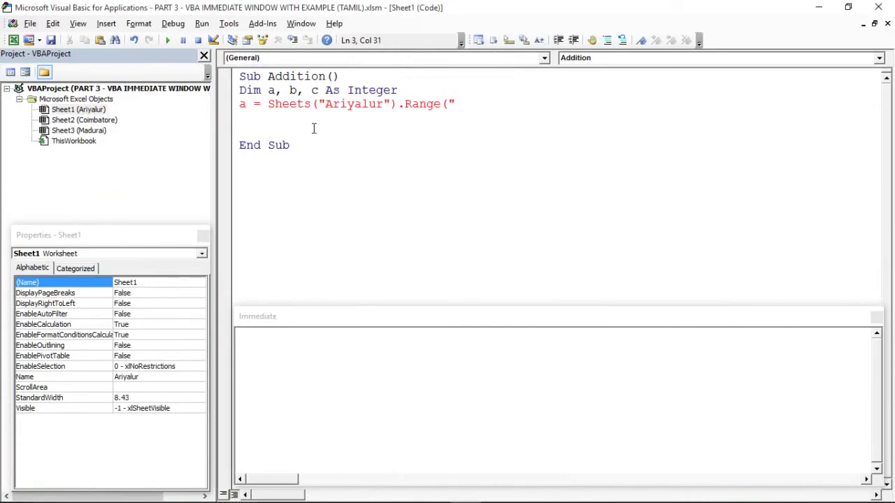
Complete line 3 with B2").Value and duplicate that line below it.
{"action": "type", "text": "B2\""}
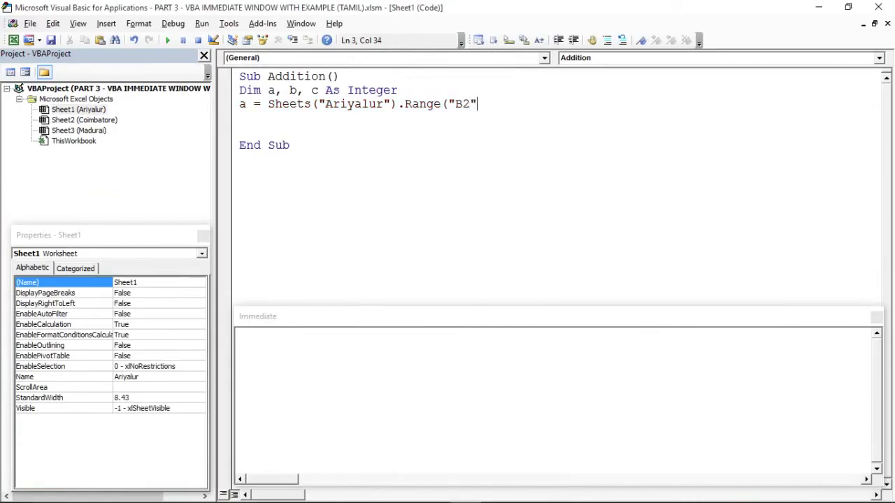
{"action": "type", "text": ").Value"}
{"action": "key", "text": "Return"}
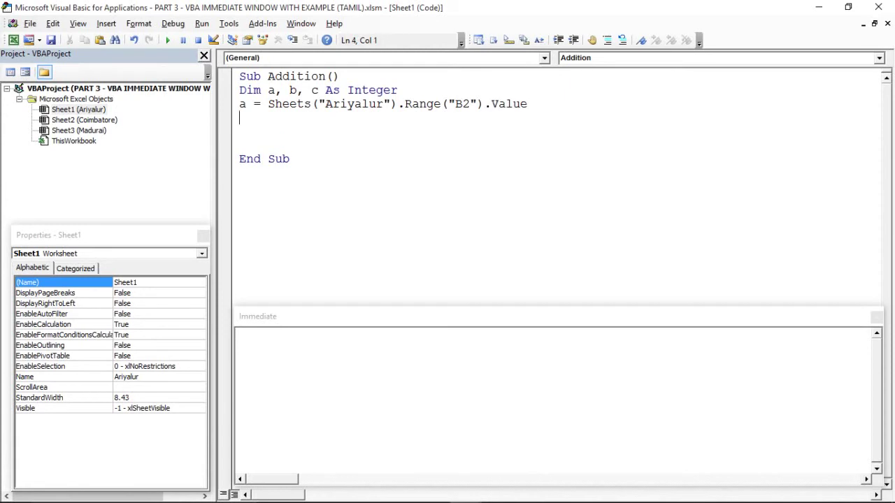
{"action": "type", "text": "b"}
{"action": "key", "text": "BackSpace"}
{"action": "key", "text": "Up"}
{"action": "key", "text": "shift+Down"}
{"action": "key", "text": "ctrl+c"}
{"action": "key", "text": "Right"}
{"action": "key", "text": "ctrl+v"}
Edit the copied line to b = Sheets("Ariyalur").Range("B3").Value.
{"action": "double_click", "coordinate": [242, 117]}
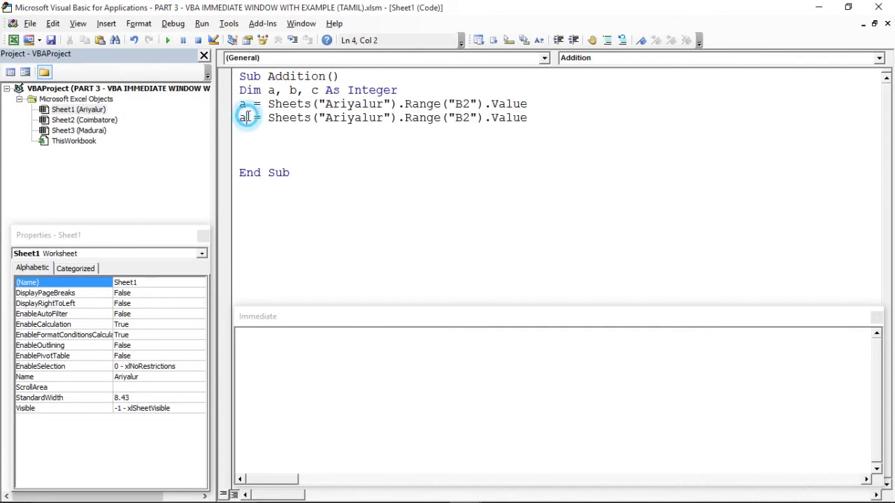
{"action": "key", "text": "BackSpace"}
{"action": "type", "text": "b"}
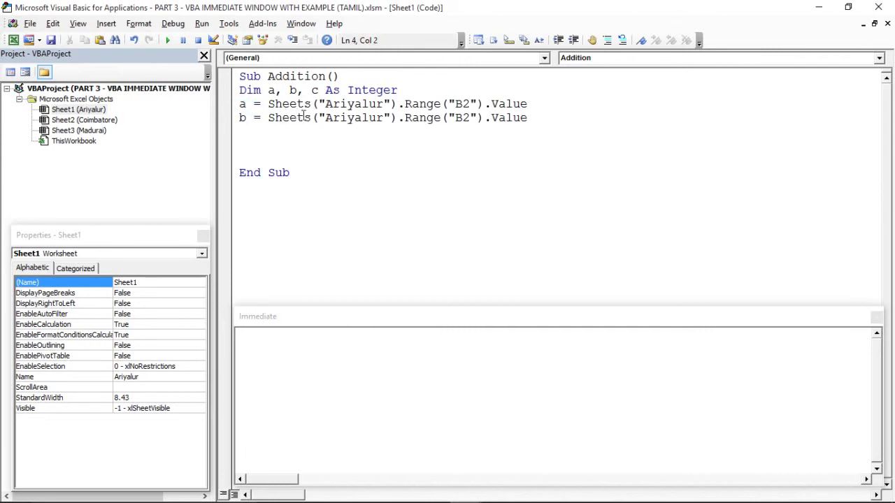
{"action": "left_click", "coordinate": [385, 117]}
{"action": "left_click", "coordinate": [471, 118]}
{"action": "key", "text": "BackSpace"}
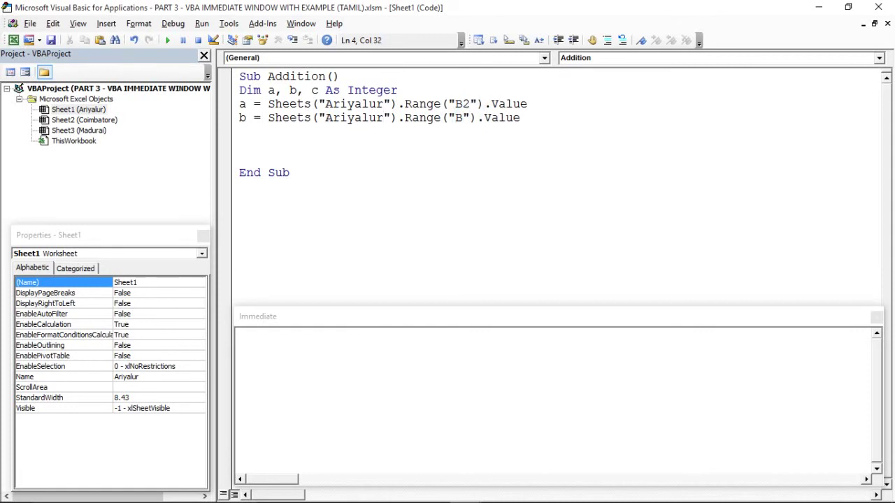
{"action": "type", "text": "3"}
{"action": "left_click", "coordinate": [536, 119]}
{"action": "key", "text": "Return"}
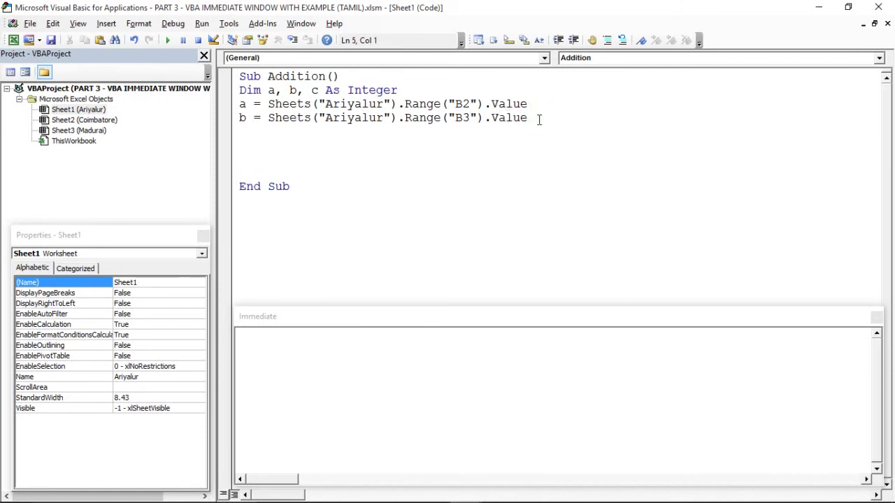
{"action": "key", "text": "alt+F11"}
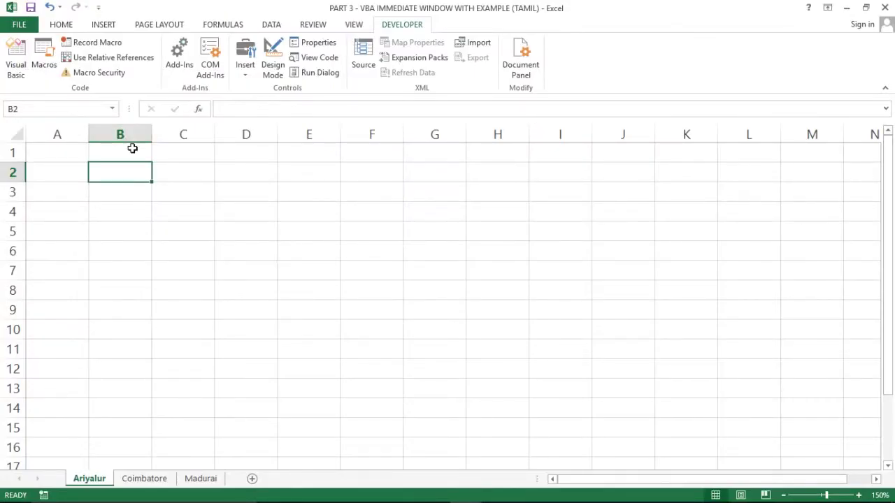
Fill cells B2:B3 with yellow.
{"action": "key", "text": "shift+Down"}
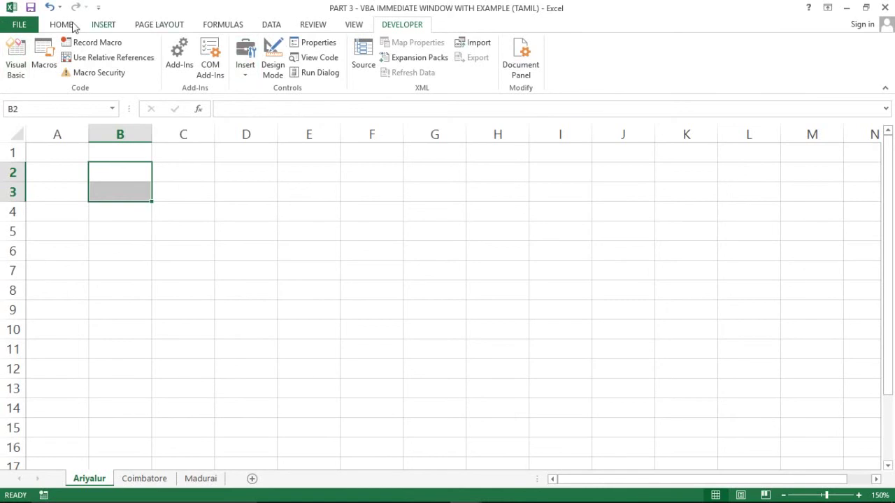
{"action": "left_click", "coordinate": [62, 24]}
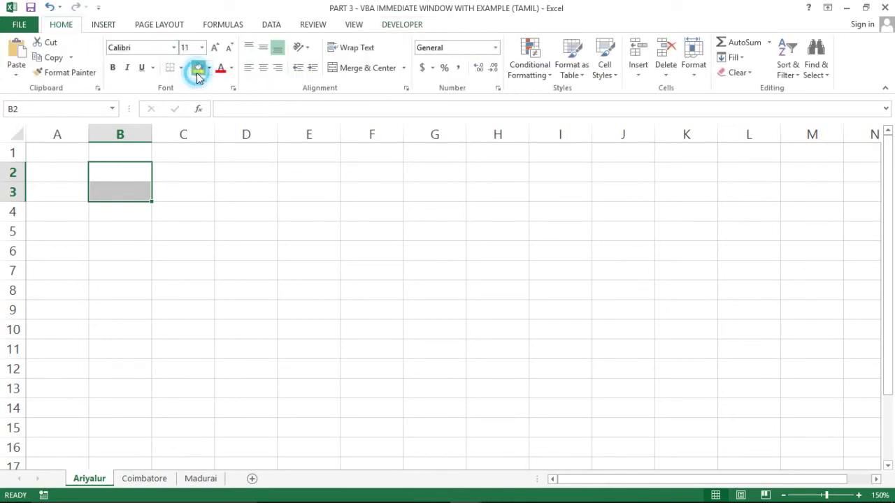
{"action": "left_click", "coordinate": [198, 70]}
{"action": "left_click", "coordinate": [182, 152]}
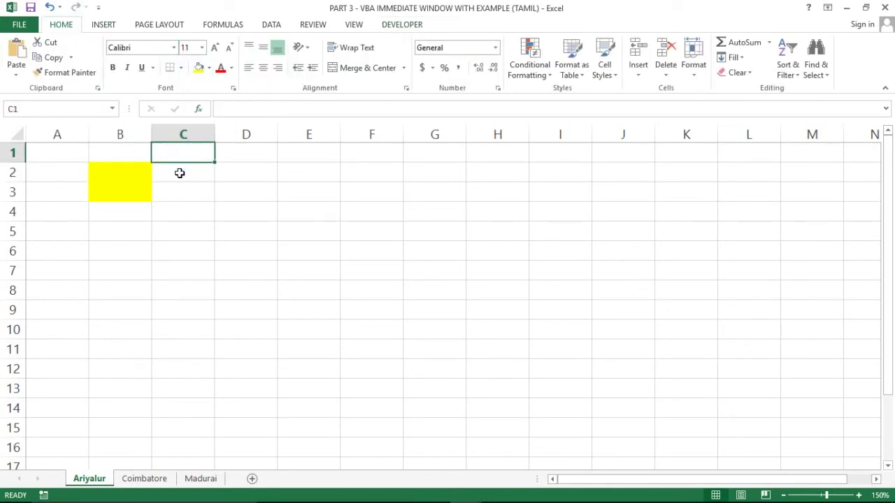
Add All Borders to B2:B3.
{"action": "left_click", "coordinate": [138, 172]}
{"action": "key", "text": "shift+Down"}
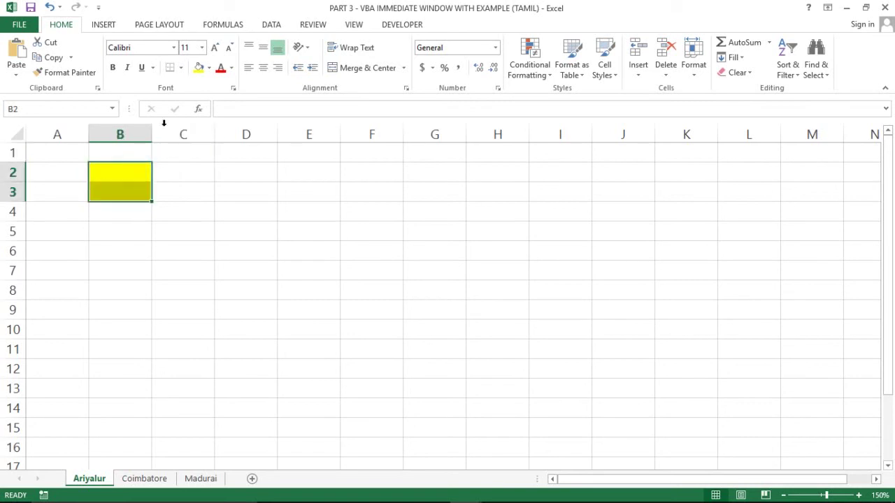
{"action": "left_click", "coordinate": [181, 67]}
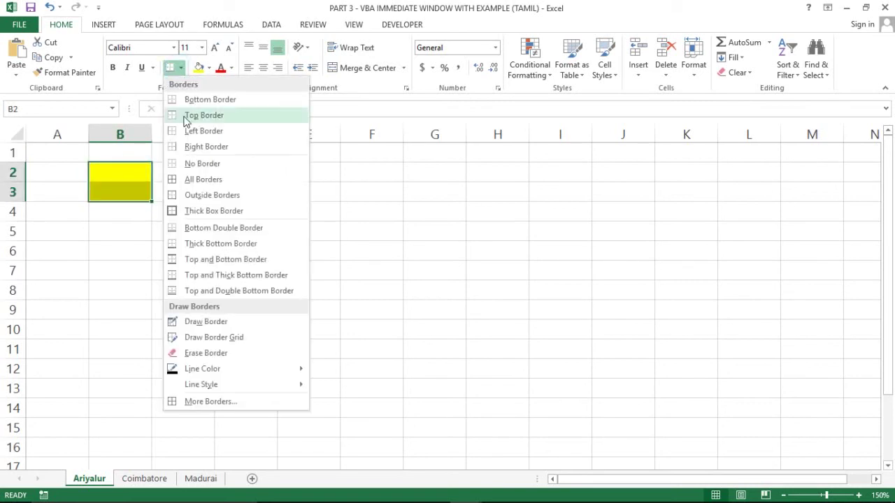
{"action": "left_click", "coordinate": [171, 179]}
{"action": "left_click", "coordinate": [152, 239]}
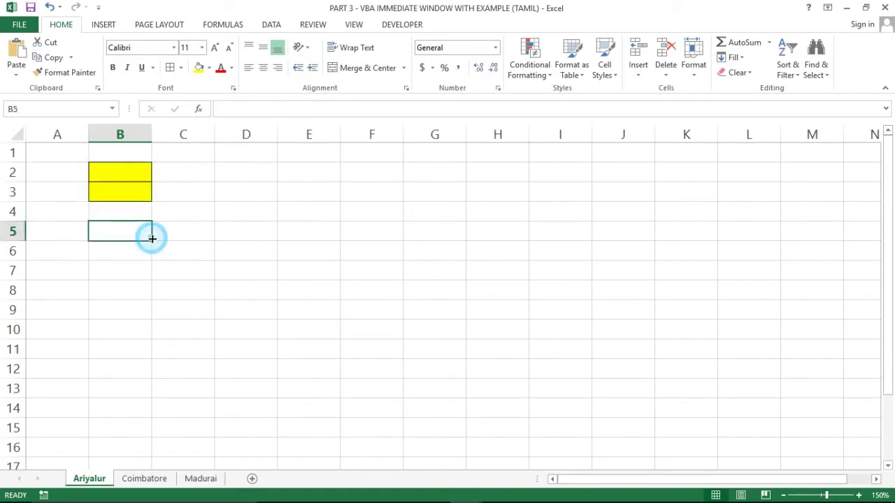
{"action": "key", "text": "alt+F11"}
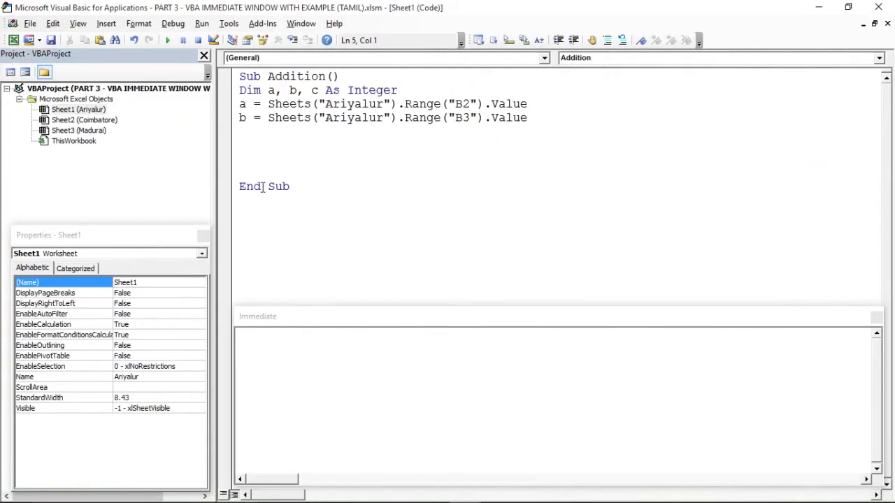
Add the lines c = a + b and Debug.Print c just above End Sub.
{"action": "left_click", "coordinate": [251, 159]}
{"action": "type", "text": "c="}
{"action": "type", "text": "a"}
{"action": "type", "text": "+b"}
{"action": "key", "text": "Return"}
{"action": "key", "text": "Return"}
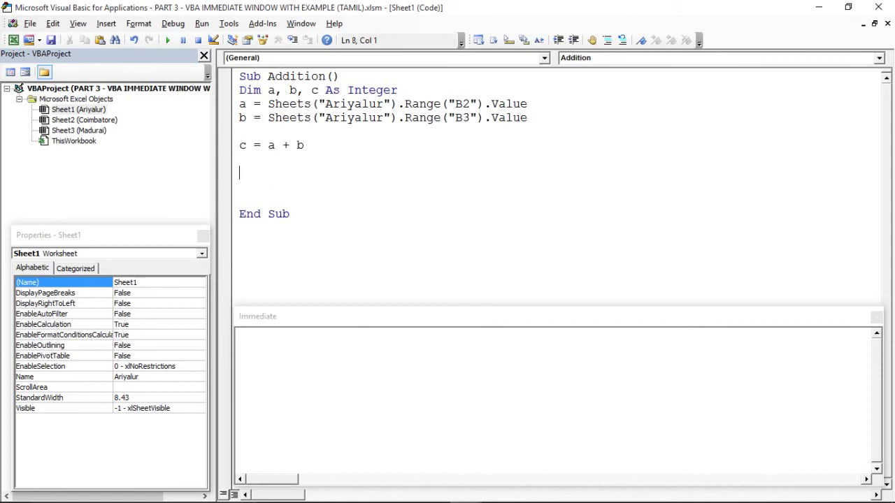
{"action": "key", "text": "BackSpace"}
{"action": "type", "text": "De"}
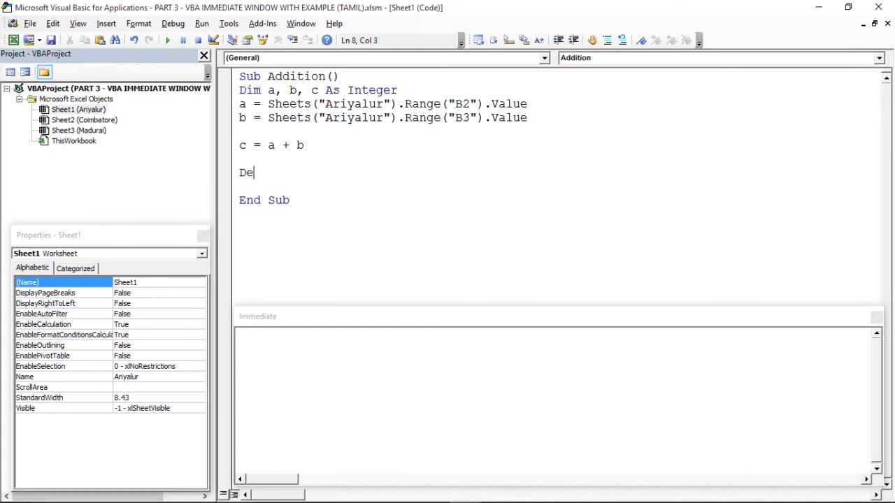
{"action": "type", "text": "bug"}
{"action": "type", "text": "."}
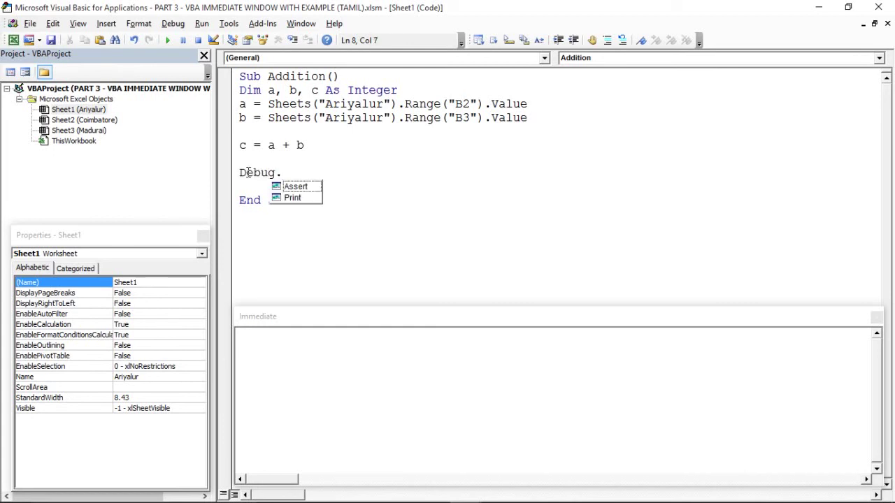
{"action": "type", "text": "Print"}
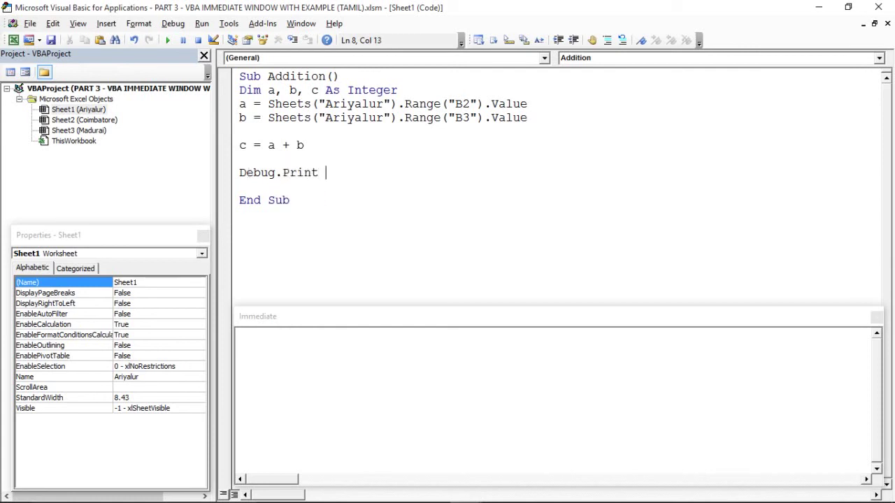
{"action": "type", "text": " c"}
{"action": "key", "text": "Return"}
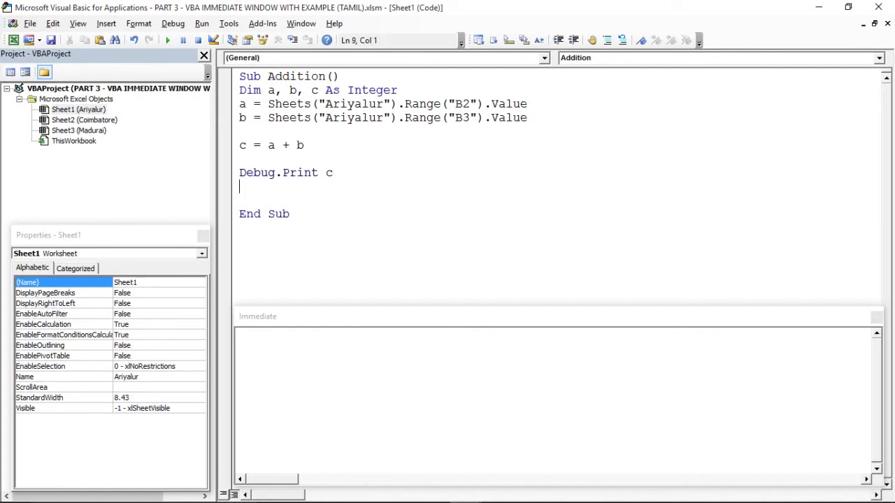
{"action": "left_click", "coordinate": [239, 214]}
{"action": "key", "text": "BackSpace"}
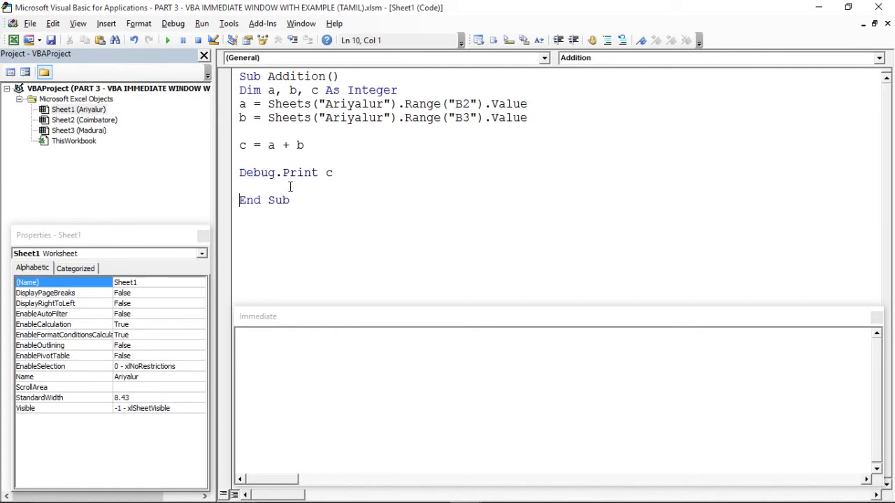
{"action": "left_click", "coordinate": [297, 357]}
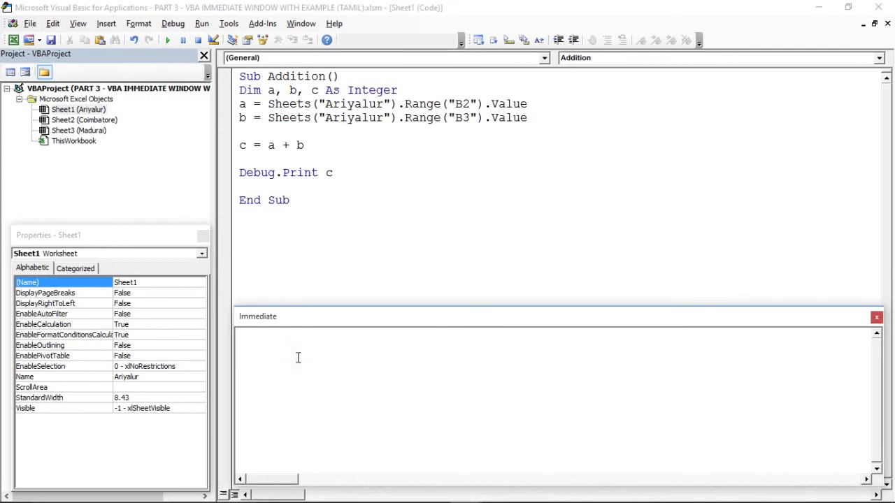
{"action": "left_click", "coordinate": [431, 155]}
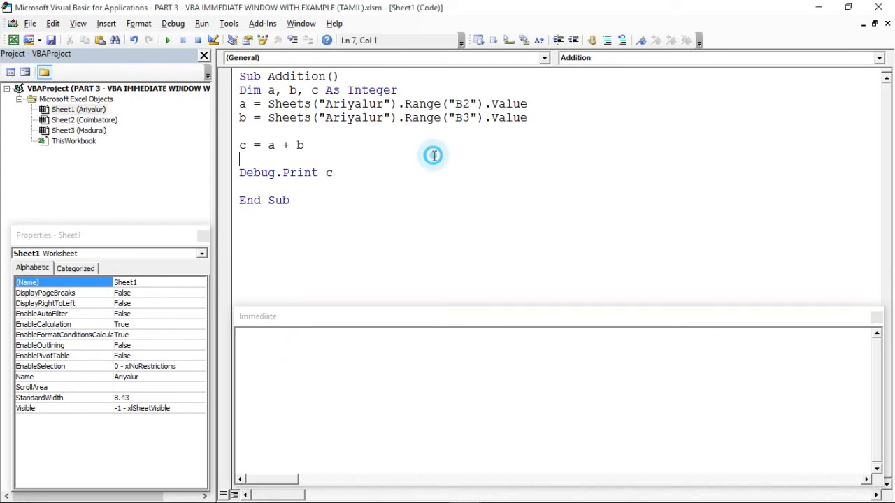
{"action": "left_click", "coordinate": [306, 98]}
{"action": "key", "text": "alt+F11"}
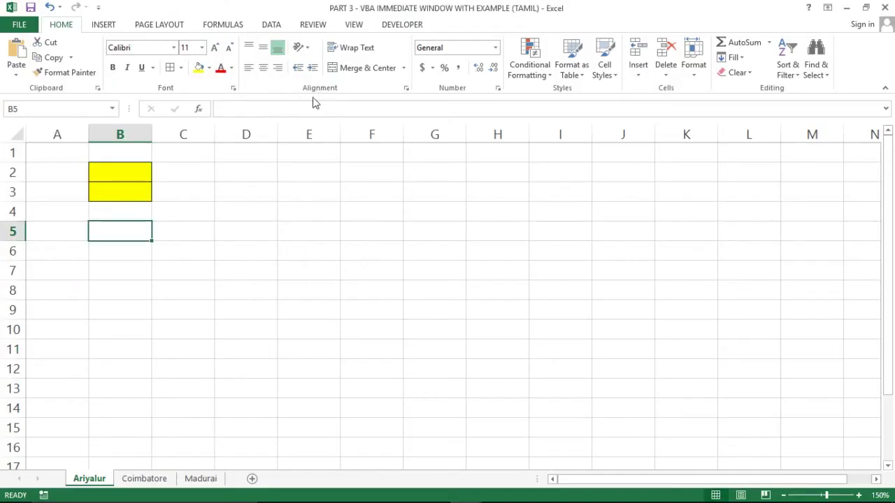
Enter 5 in B2 and 3 in B3.
{"action": "left_click", "coordinate": [98, 173]}
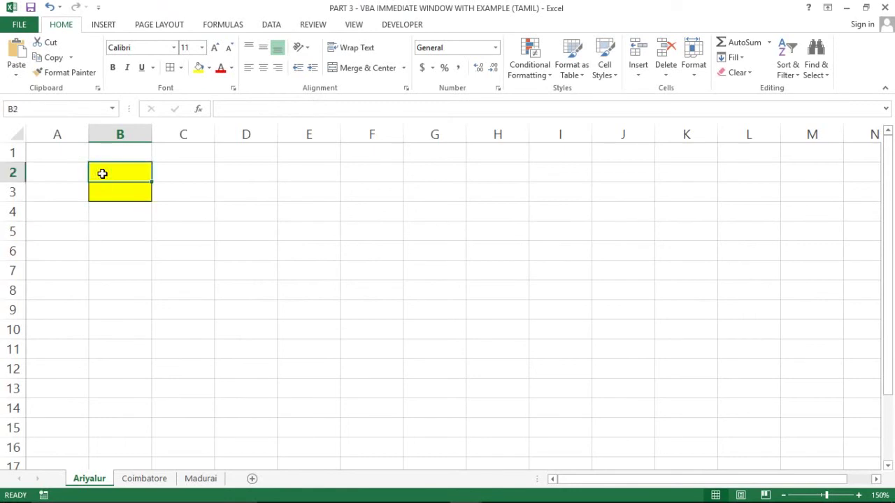
{"action": "type", "text": "5"}
{"action": "key", "text": "Return"}
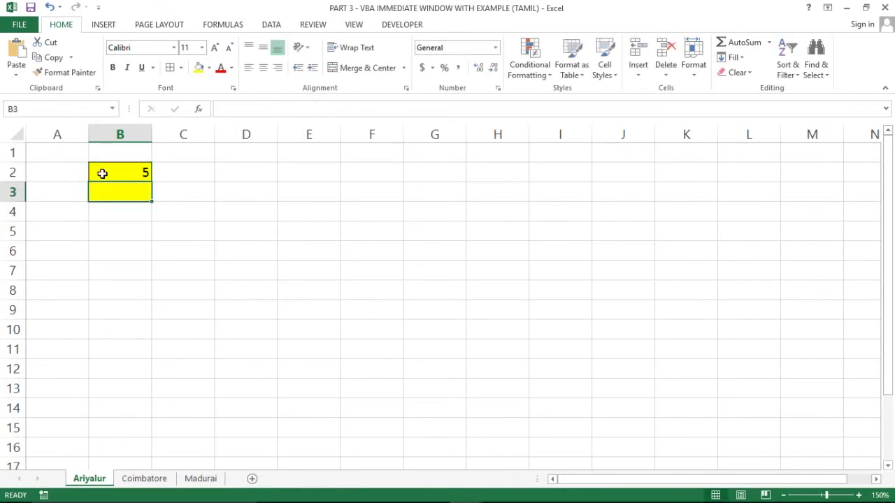
{"action": "type", "text": "3"}
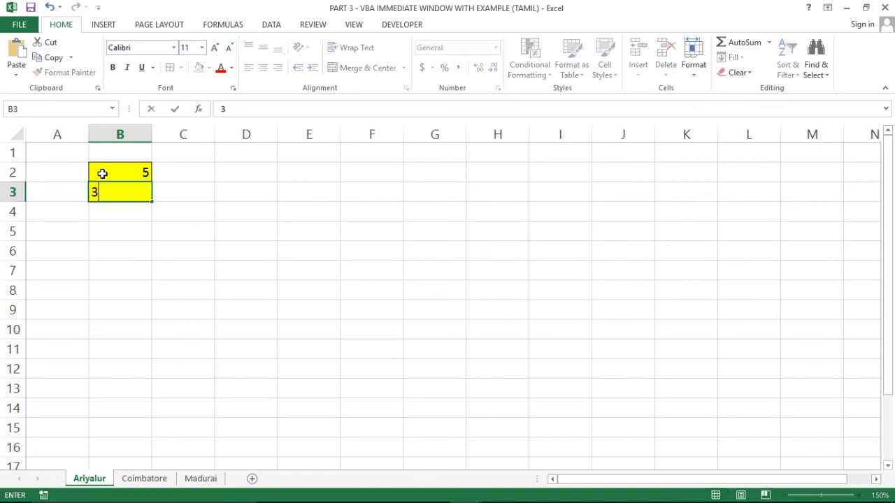
{"action": "key", "text": "Return"}
Centre the numbers in B2:B3.
{"action": "key", "text": "Up"}
{"action": "left_click_drag", "start_coordinate": [102, 174], "coordinate": [102, 192]}
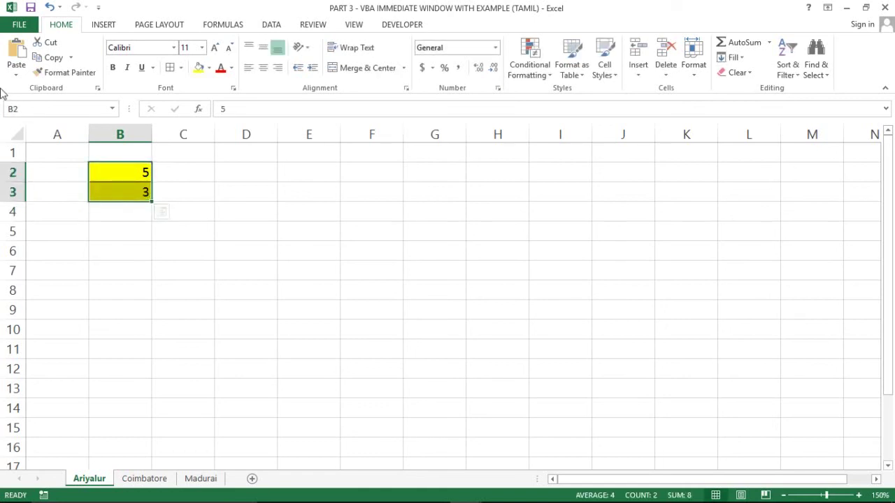
{"action": "left_click", "coordinate": [264, 72]}
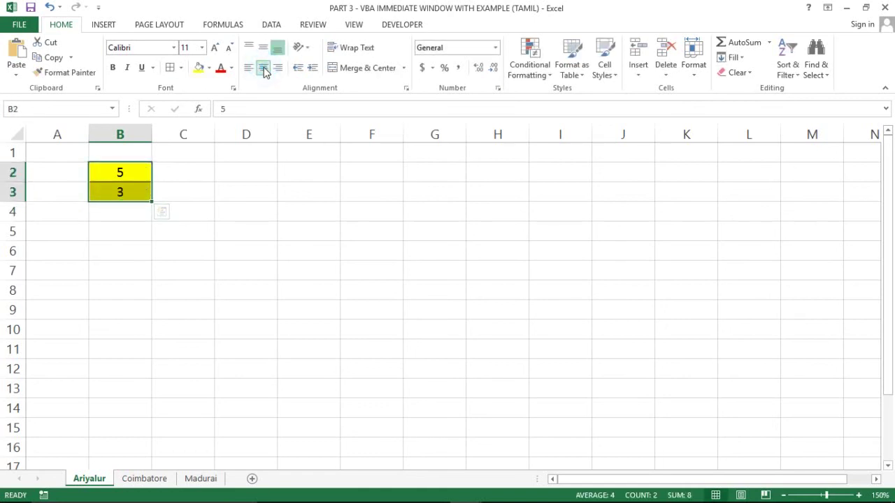
{"action": "left_click", "coordinate": [191, 194]}
{"action": "key", "text": "alt+F11"}
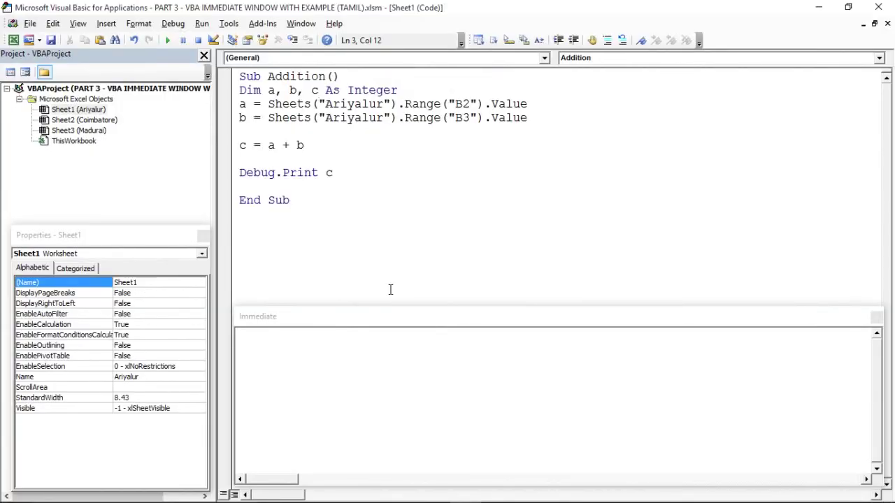
Step through Addition with F8 until 8 appears in the Immediate window.
{"action": "left_click", "coordinate": [390, 289]}
{"action": "left_click", "coordinate": [361, 160]}
{"action": "key", "text": "F8"}
{"action": "key", "text": "F8"}
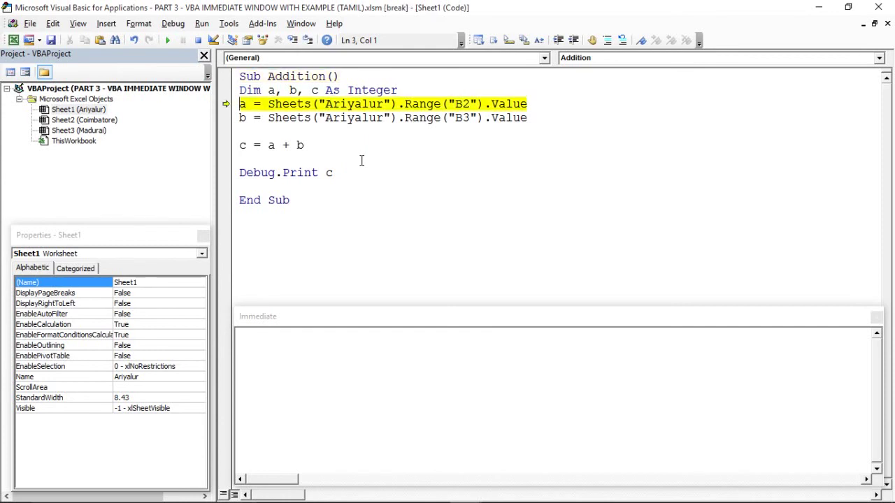
{"action": "key", "text": "F8"}
{"action": "key", "text": "F8"}
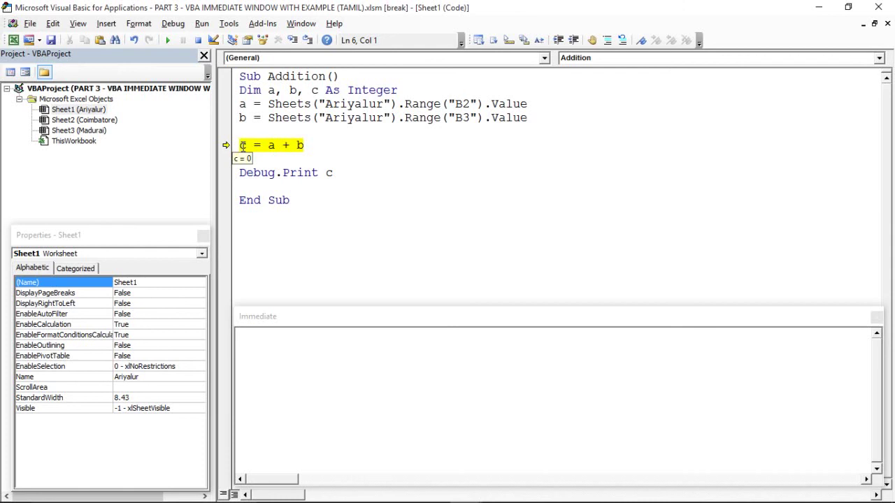
{"action": "key", "text": "F8"}
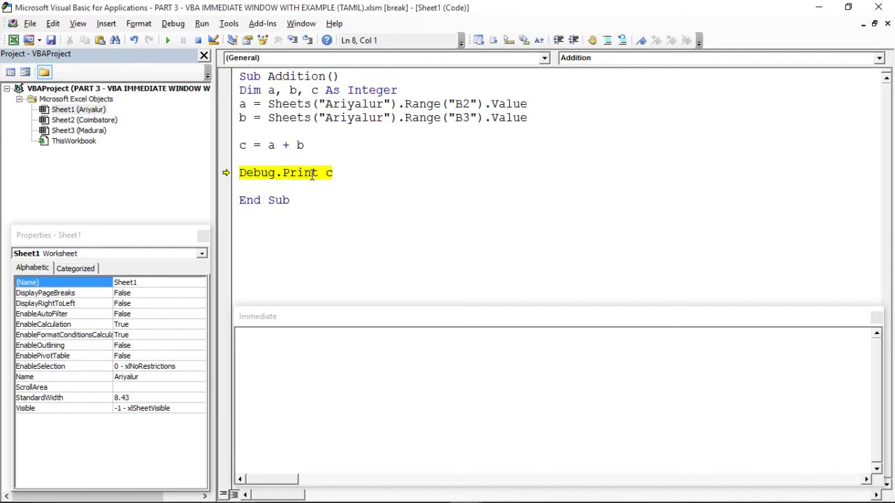
{"action": "key", "text": "F8"}
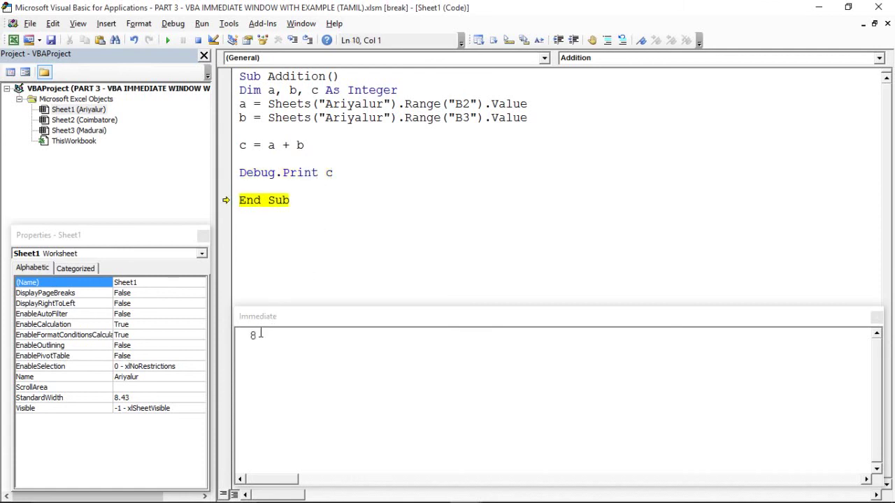
{"action": "left_click_drag", "start_coordinate": [257, 335], "coordinate": [243, 337]}
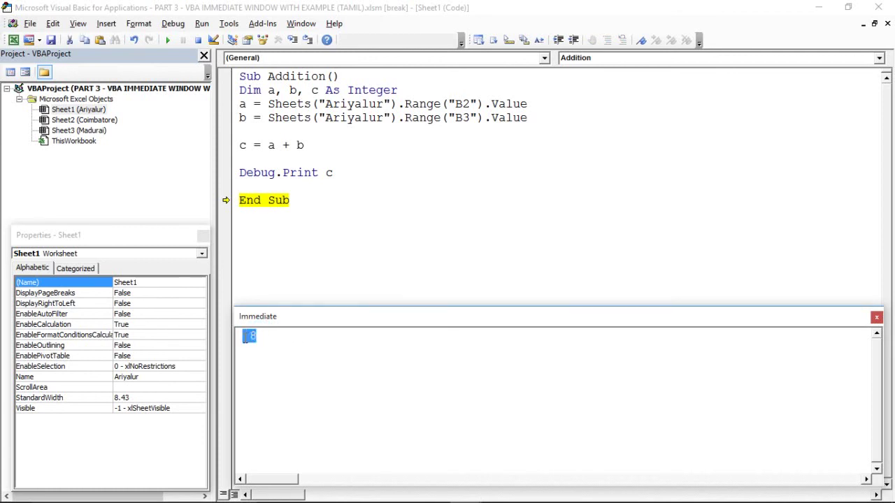
{"action": "left_click", "coordinate": [310, 204]}
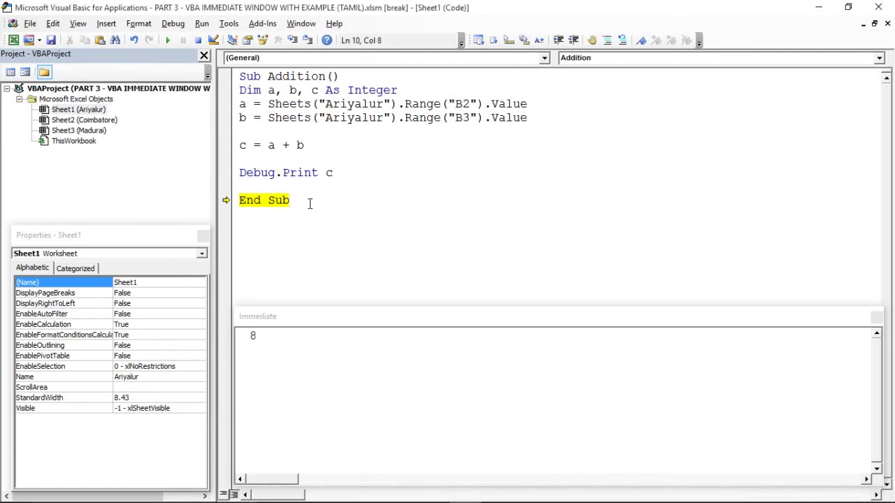
{"action": "key", "text": "F8"}
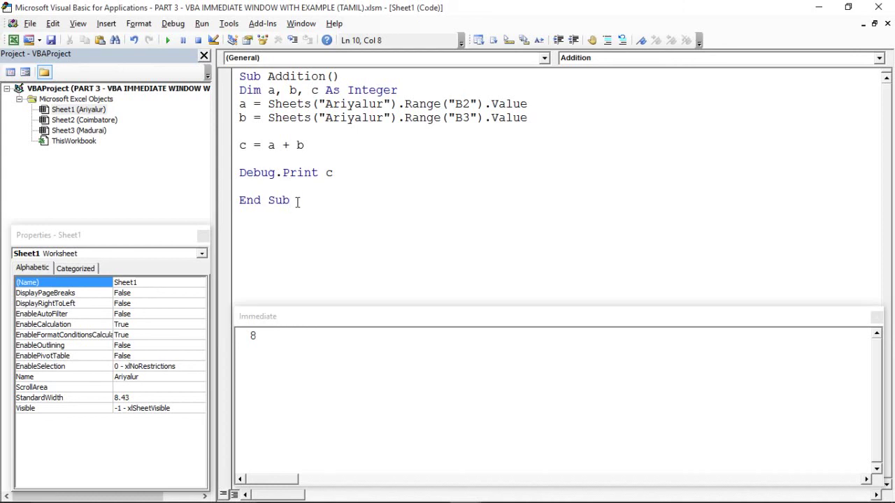
Change B2 to 100 and B3 to 300 on the worksheet.
{"action": "key", "text": "alt+F11"}
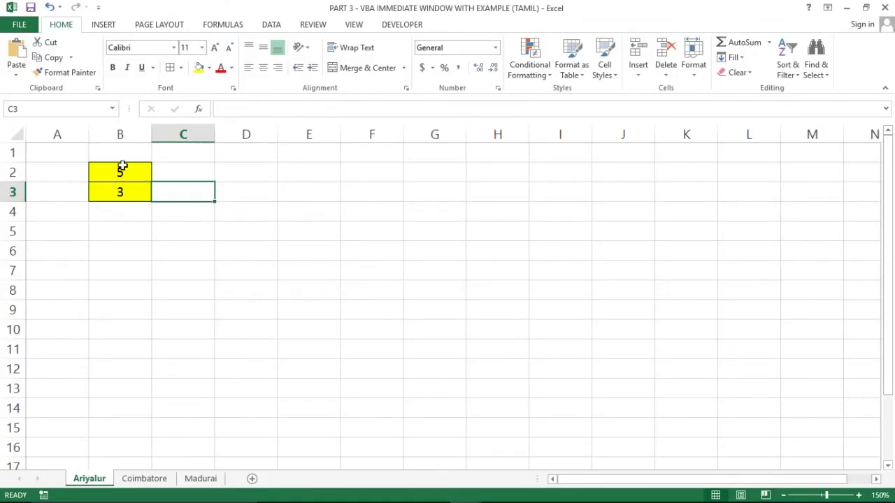
{"action": "left_click", "coordinate": [121, 174]}
{"action": "type", "text": "100"}
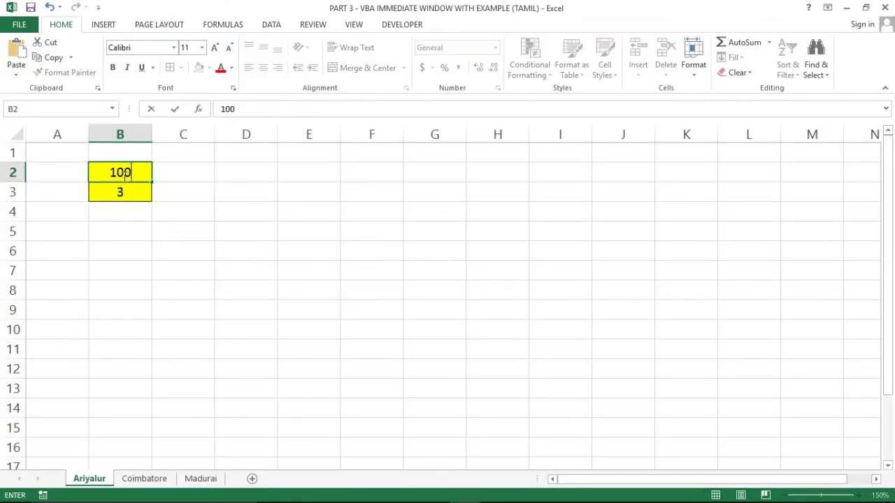
{"action": "key", "text": "Return"}
{"action": "type", "text": "3"}
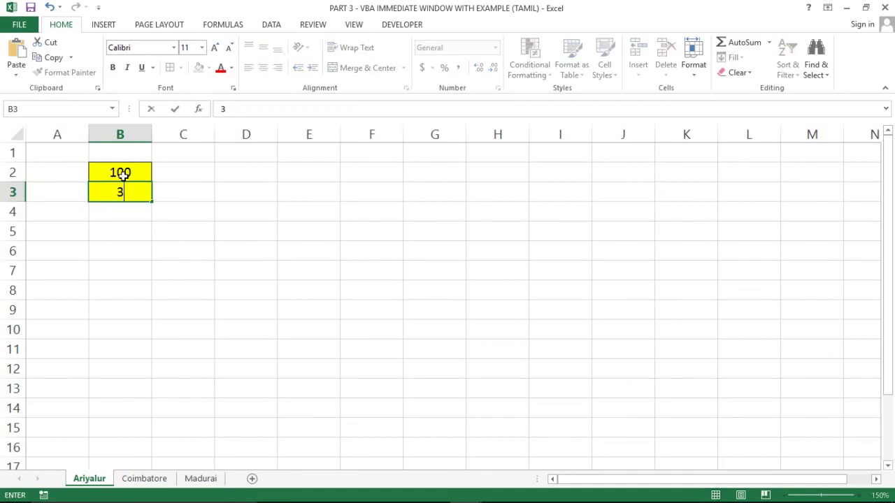
{"action": "type", "text": "00"}
{"action": "key", "text": "Return"}
{"action": "key", "text": "alt+F11"}
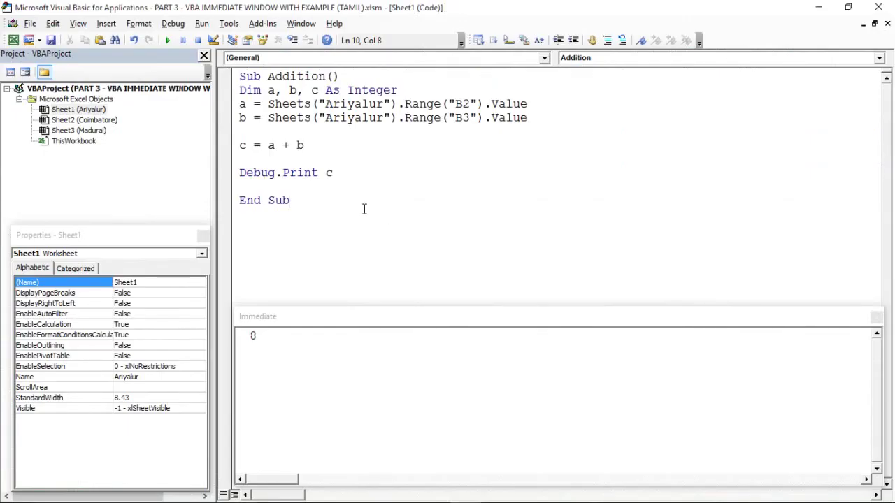
Step through Addition again to print 400, then delete the 400 and 8 outputs.
{"action": "left_click", "coordinate": [332, 195]}
{"action": "left_click", "coordinate": [280, 145]}
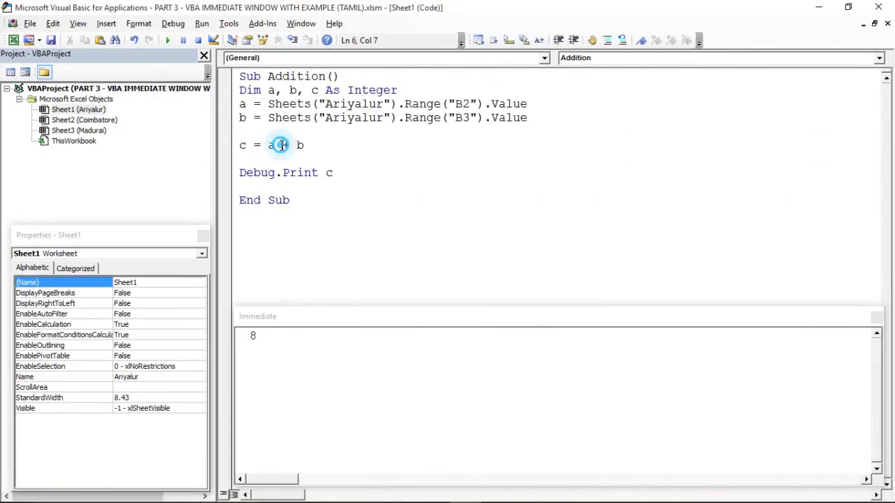
{"action": "key", "text": "F8"}
{"action": "key", "text": "F8"}
{"action": "key", "text": "F8"}
{"action": "key", "text": "F8"}
{"action": "key", "text": "F8"}
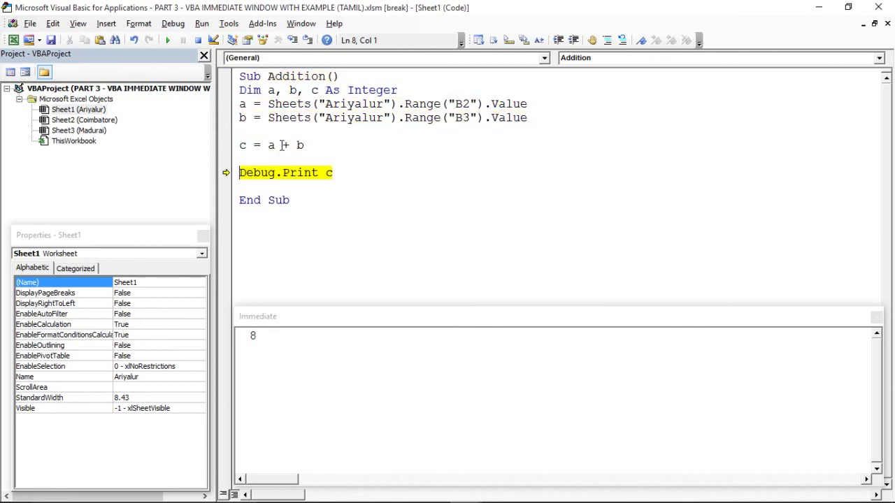
{"action": "key", "text": "F8"}
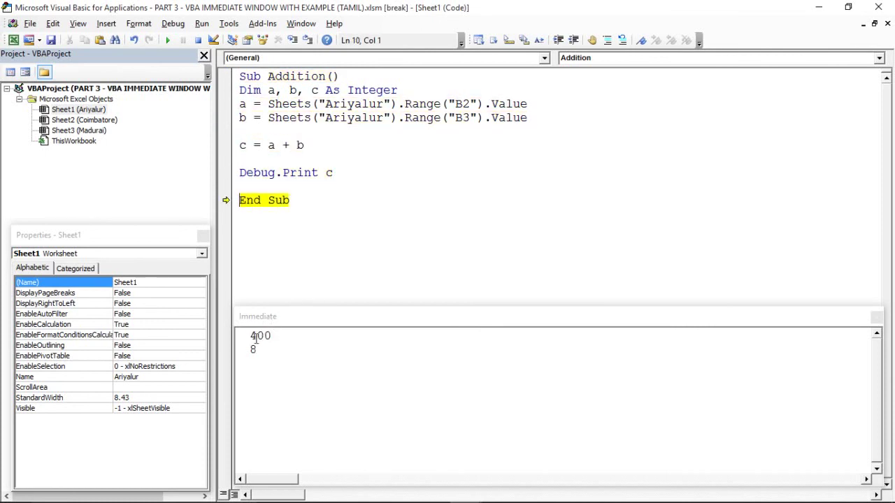
{"action": "left_click_drag", "start_coordinate": [249, 335], "coordinate": [265, 350]}
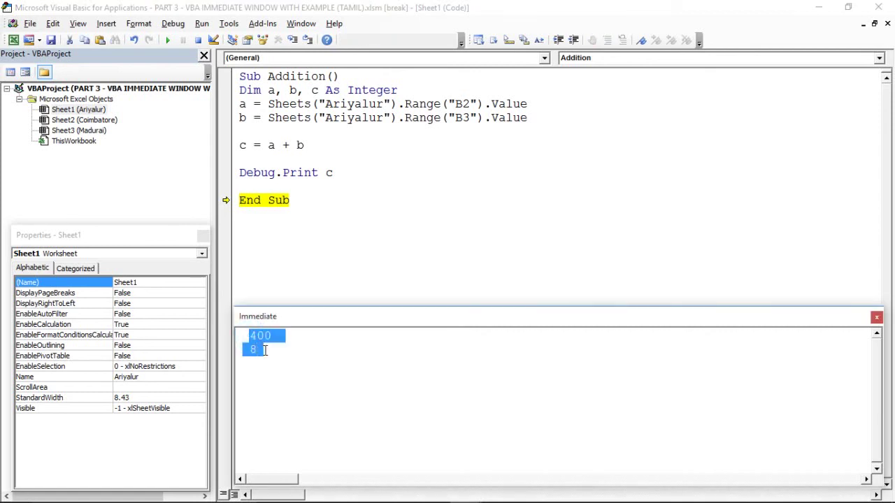
{"action": "key", "text": "Delete"}
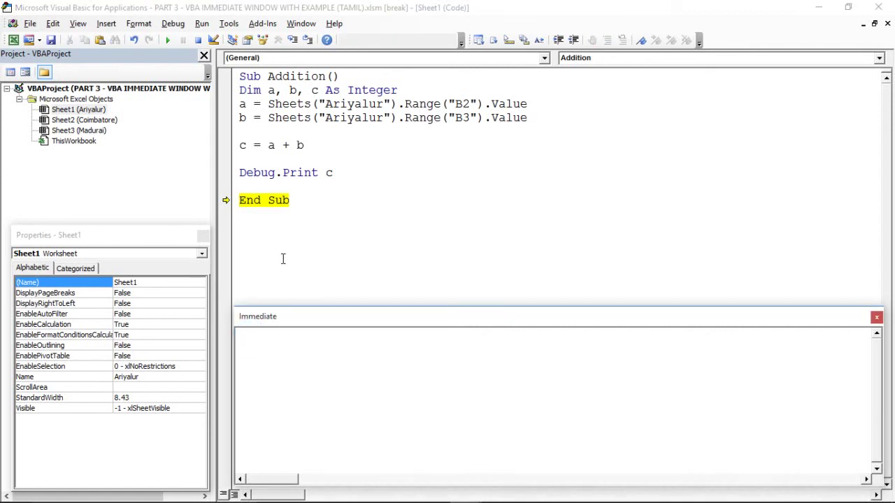
{"action": "key", "text": "F8"}
{"action": "left_click", "coordinate": [335, 239]}
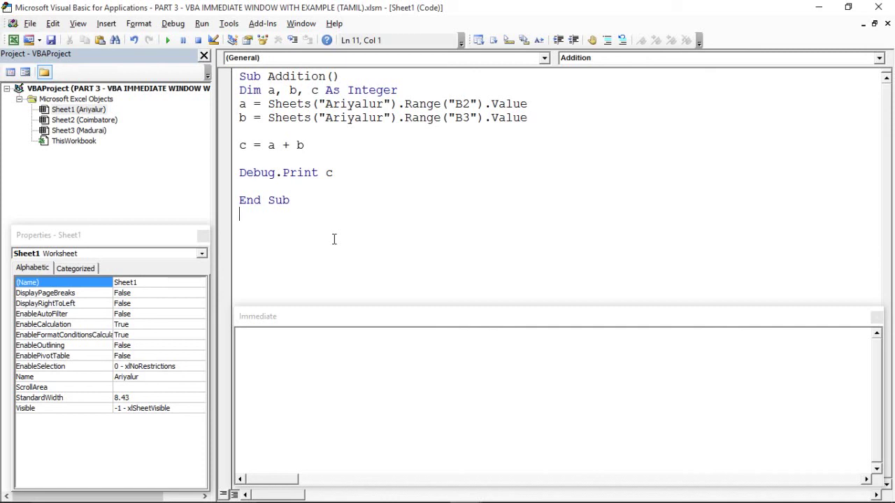
{"action": "left_click", "coordinate": [346, 196]}
{"action": "left_click", "coordinate": [273, 258]}
{"action": "left_click", "coordinate": [260, 248]}
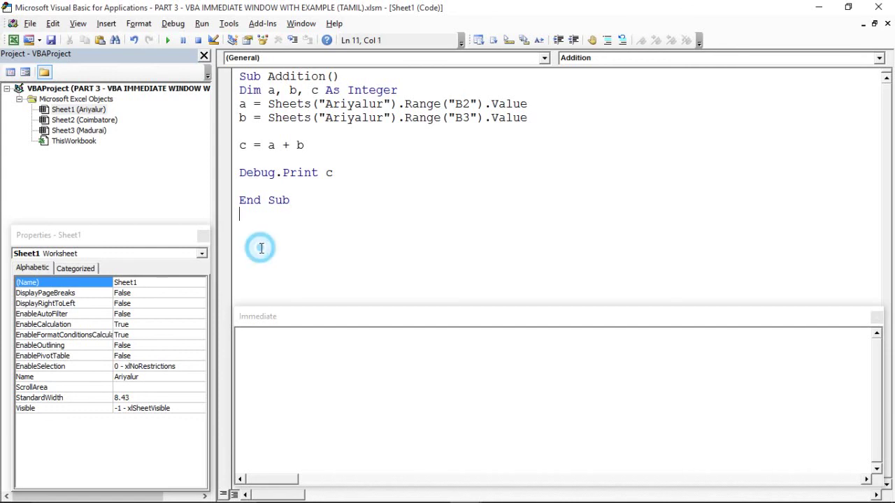